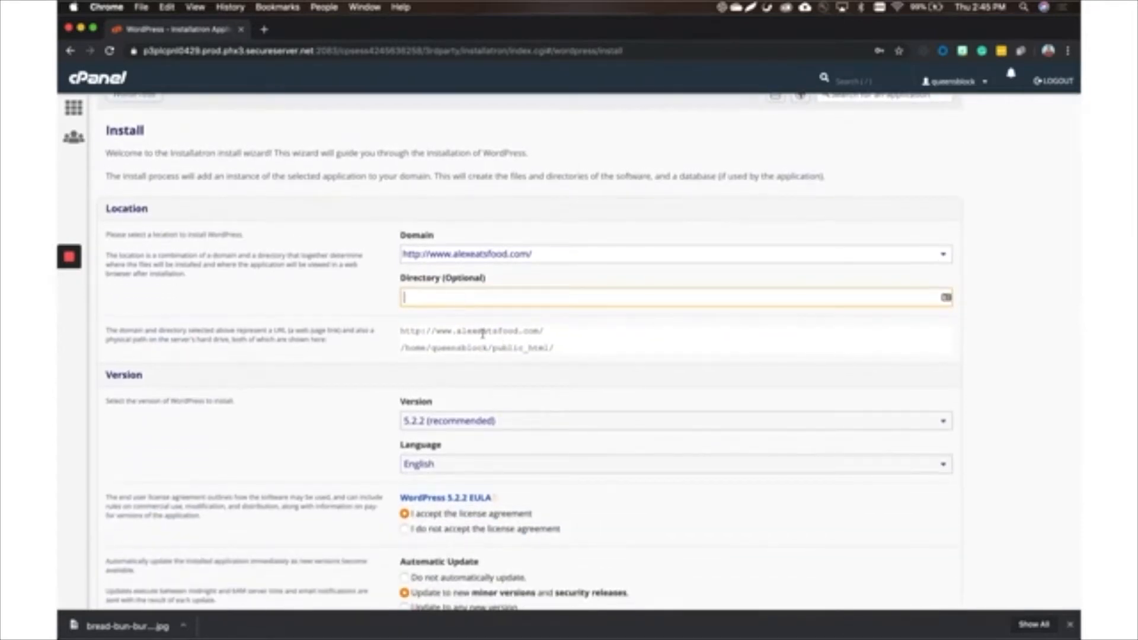
scroll(482, 334, "down", 6)
scroll(482, 334, "down", 10)
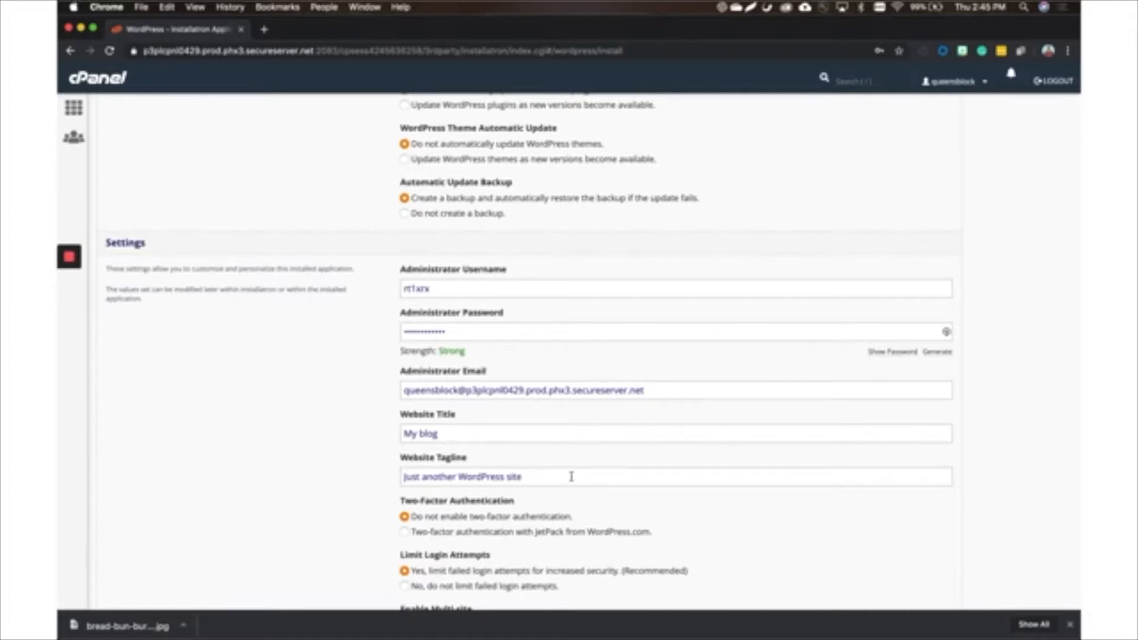
scroll(571, 476, "down", 8)
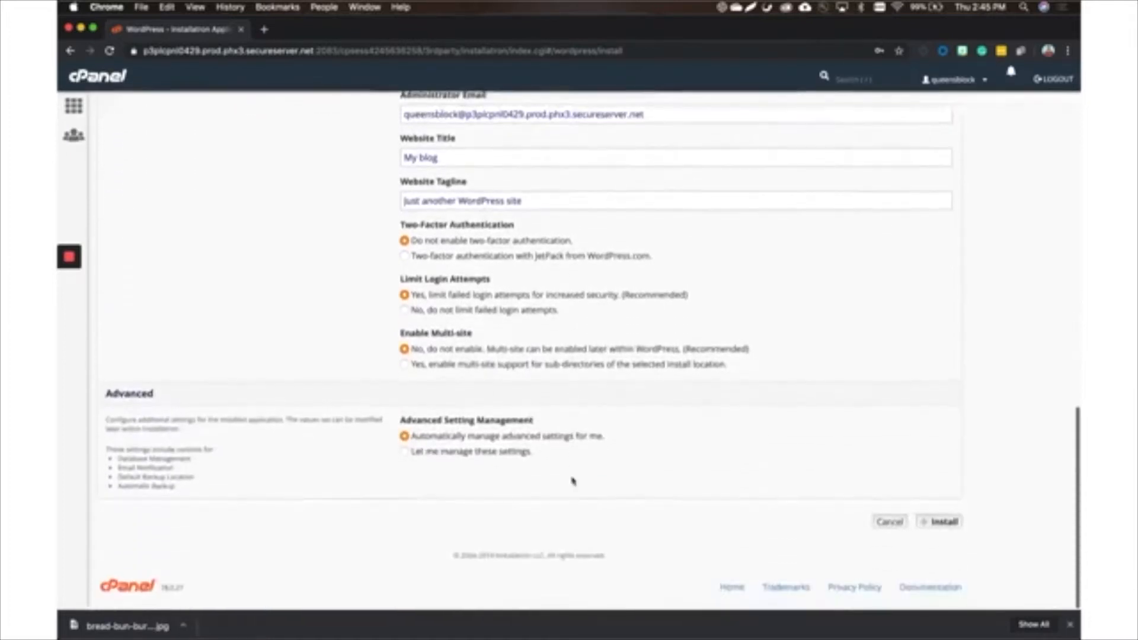
left_click(944, 525)
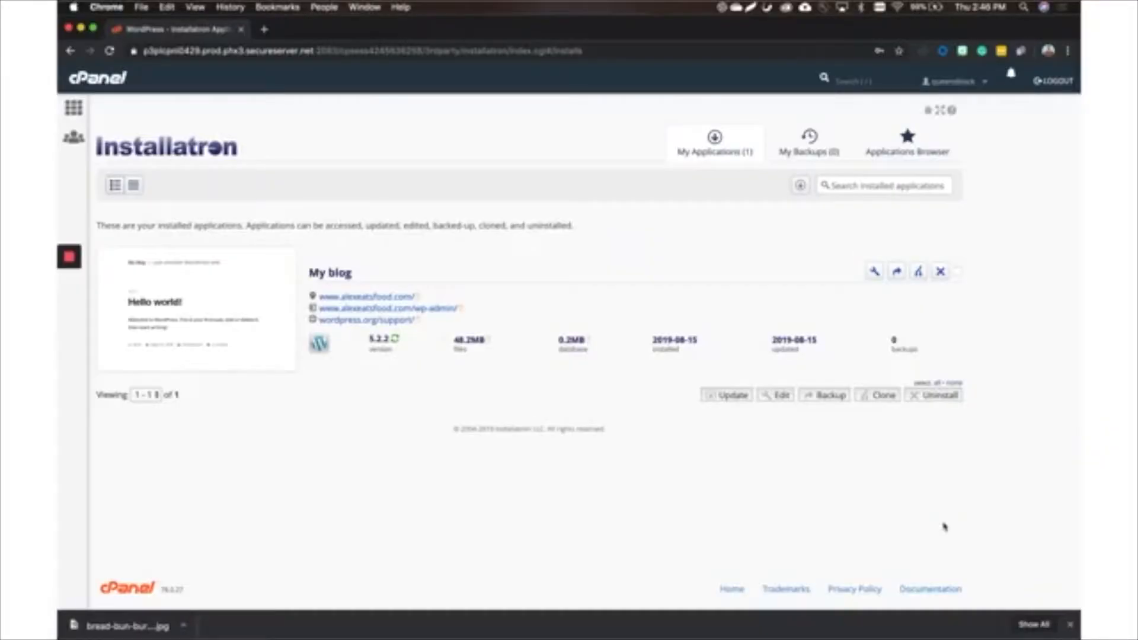
Open the new site's wp-admin page, decline the Quick Start Wizard and confirm configuring WordPress manually.
left_click(420, 312)
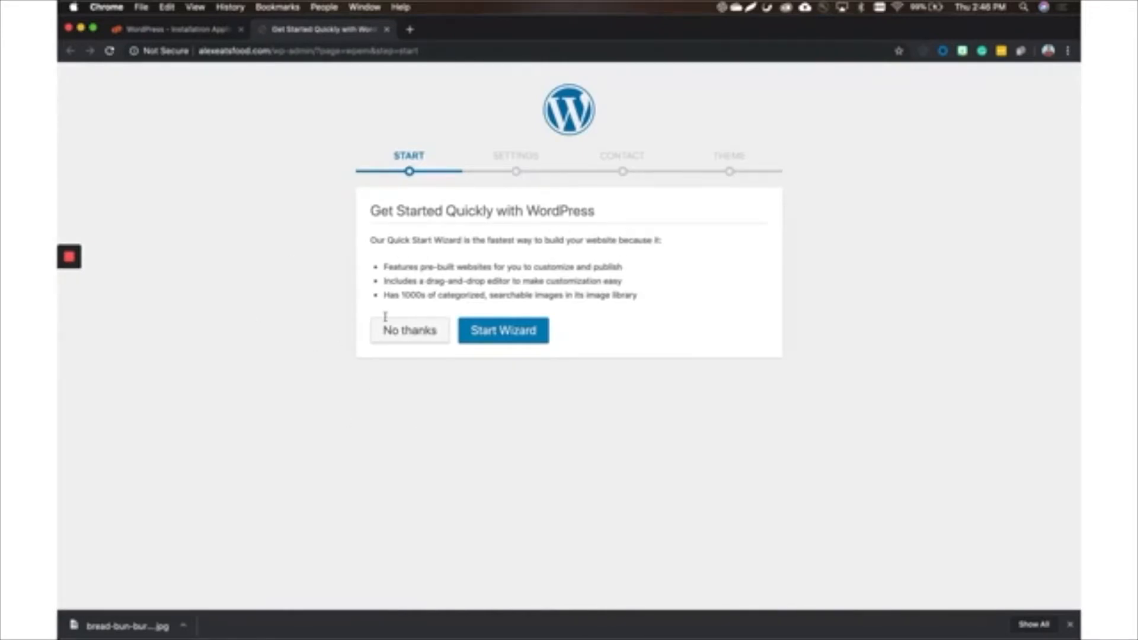
left_click(414, 330)
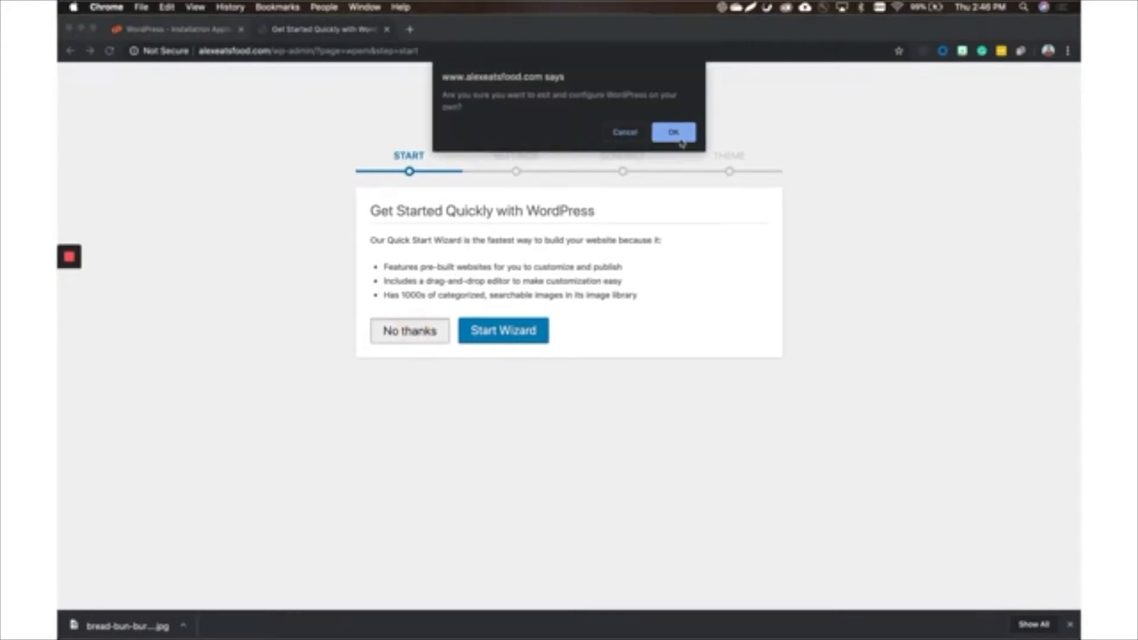
left_click(674, 132)
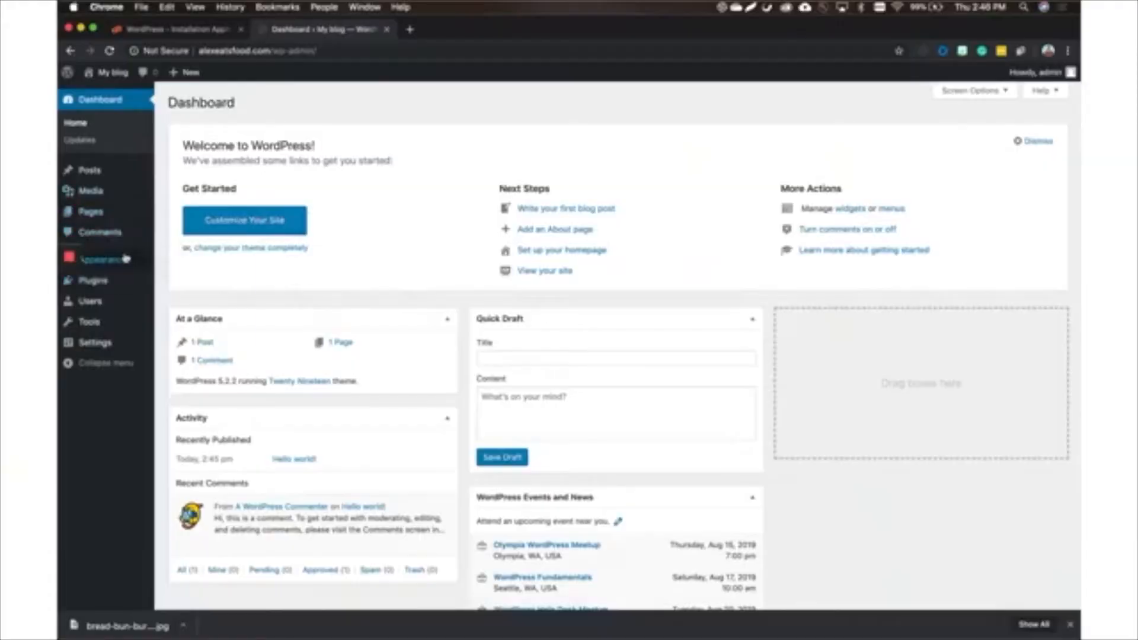
Open the page for adding new themes and list the popular ones.
mouse_move(127, 260)
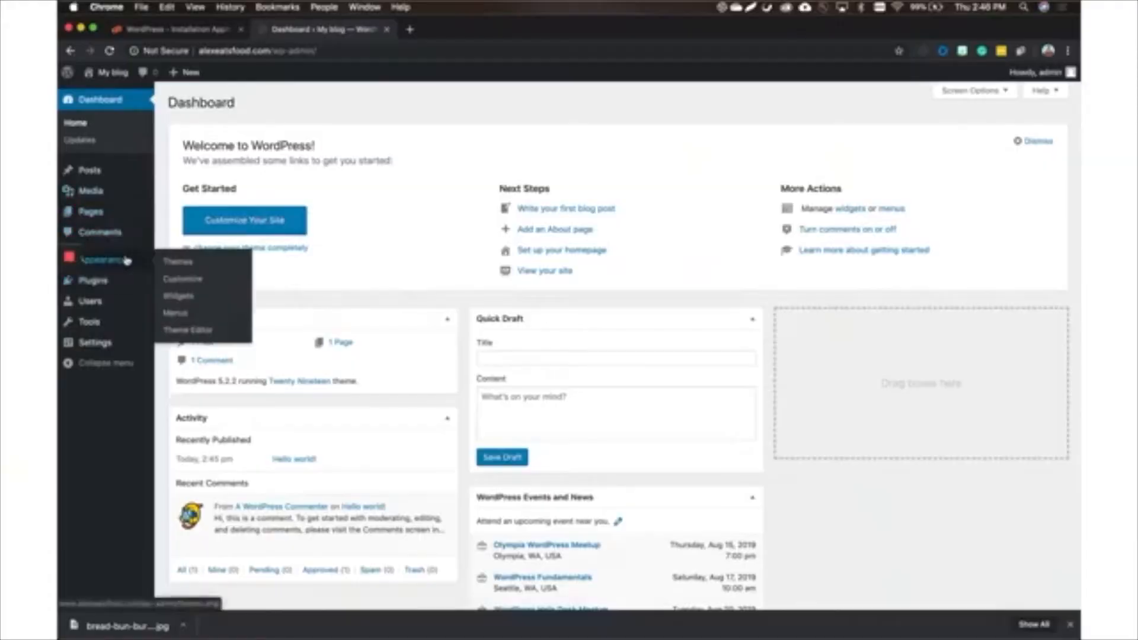
left_click(194, 263)
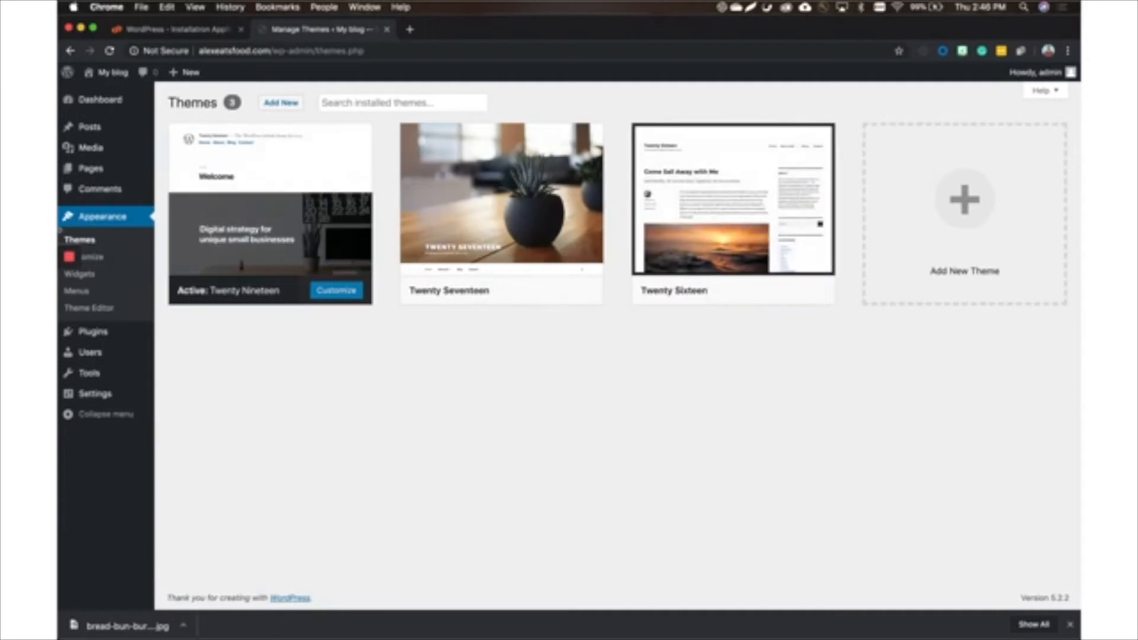
left_click(281, 103)
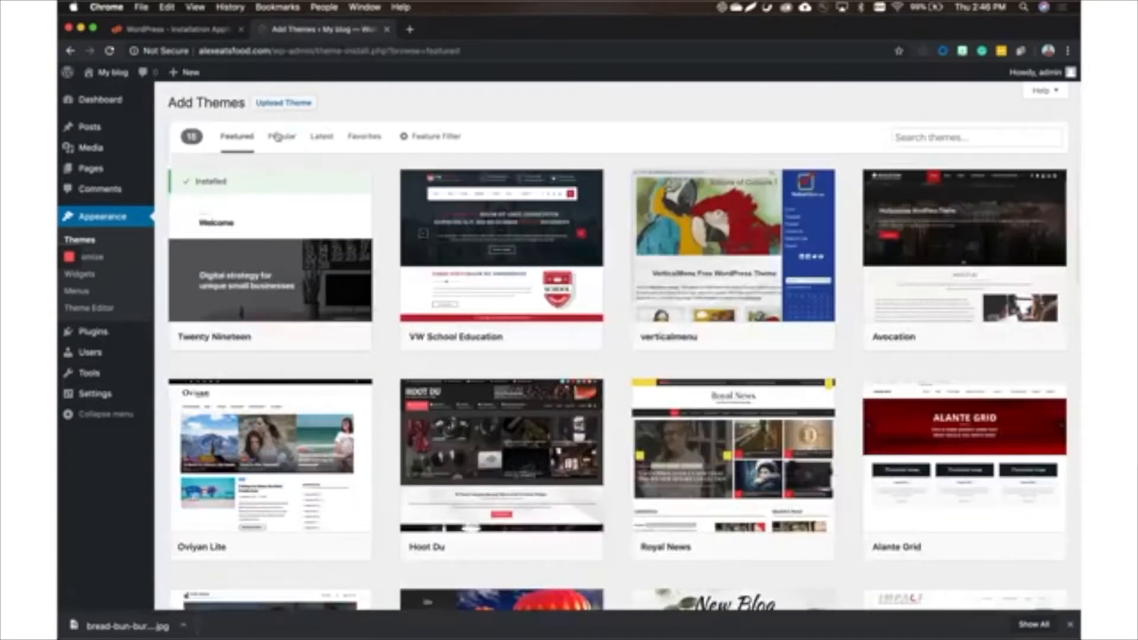
left_click(277, 137)
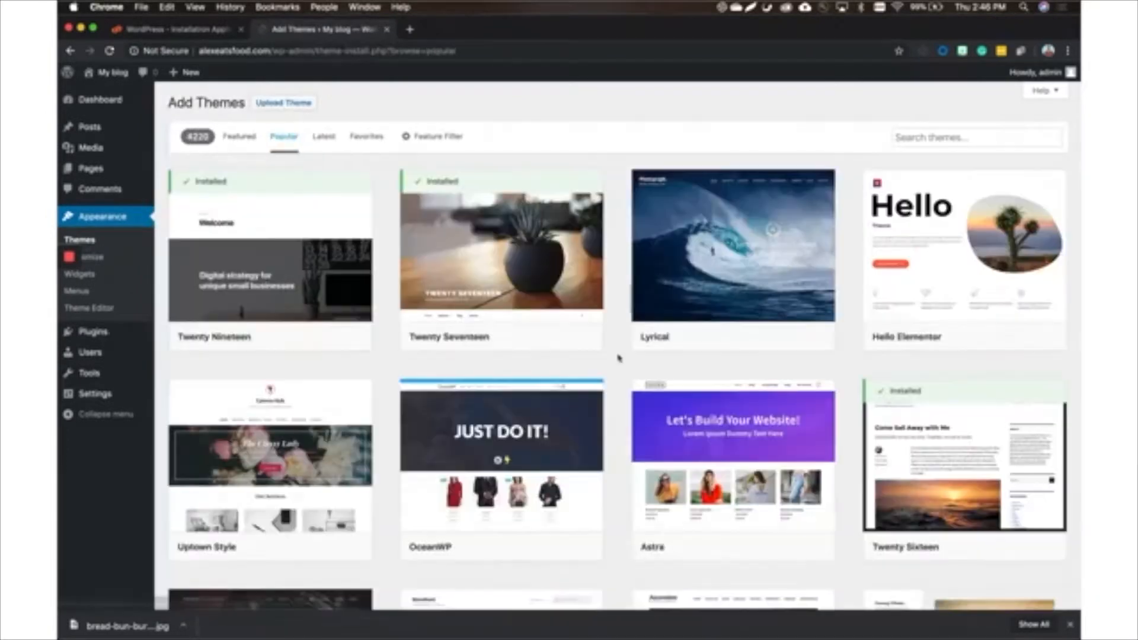
Install the Sydney theme from the popular themes and activate it.
scroll(618, 353, "down", 7)
scroll(618, 353, "down", 2)
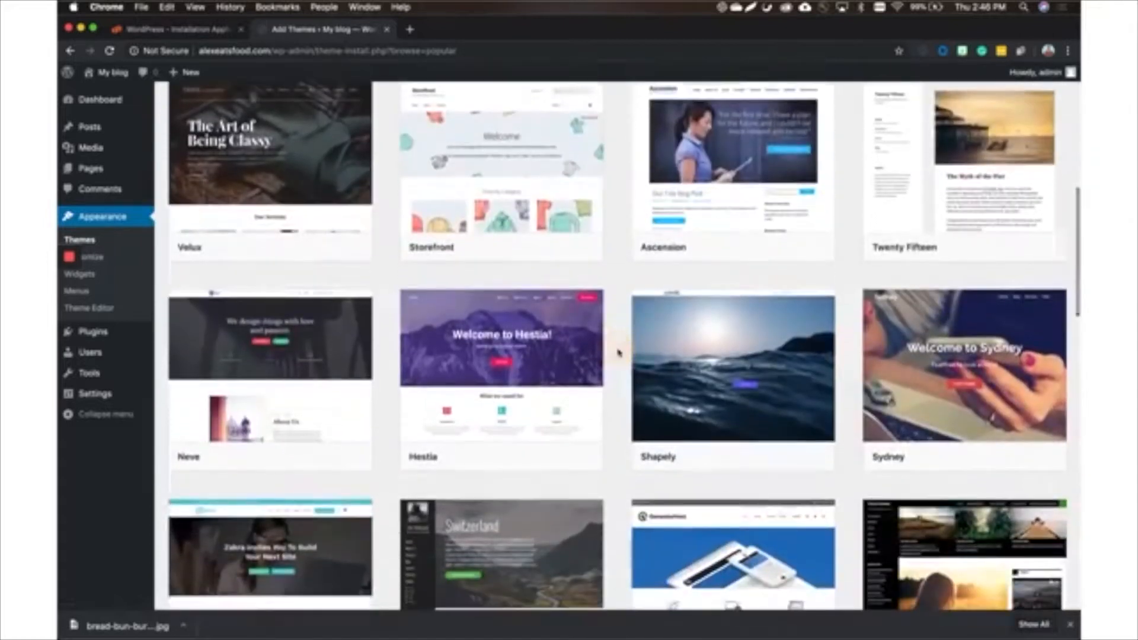
scroll(618, 352, "down", 3)
scroll(618, 352, "up", 2)
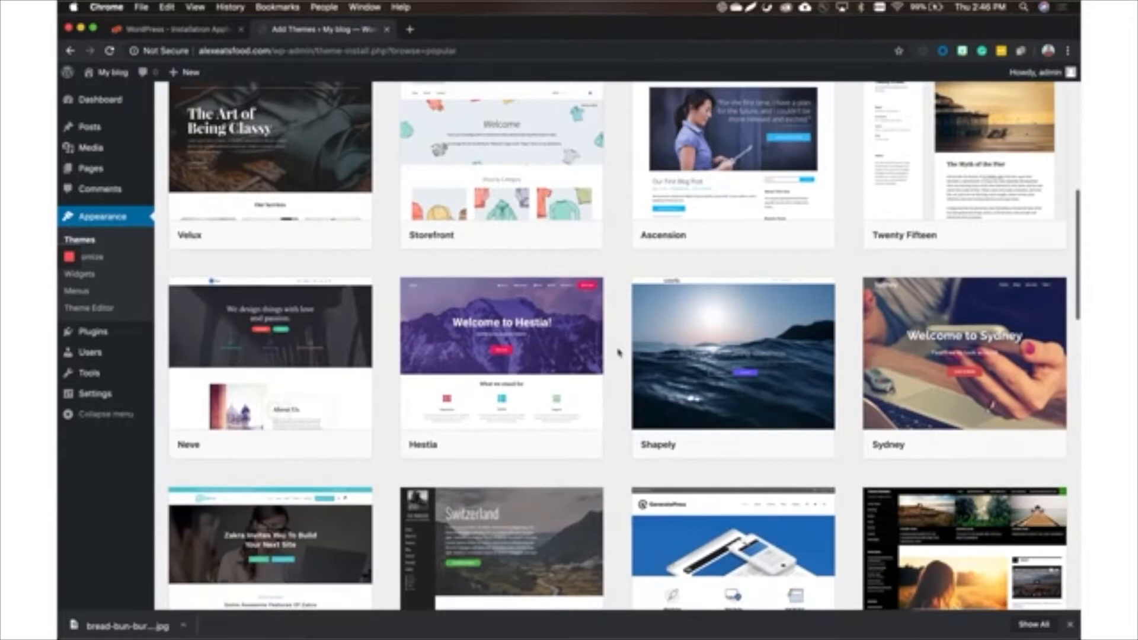
scroll(618, 353, "up", 2)
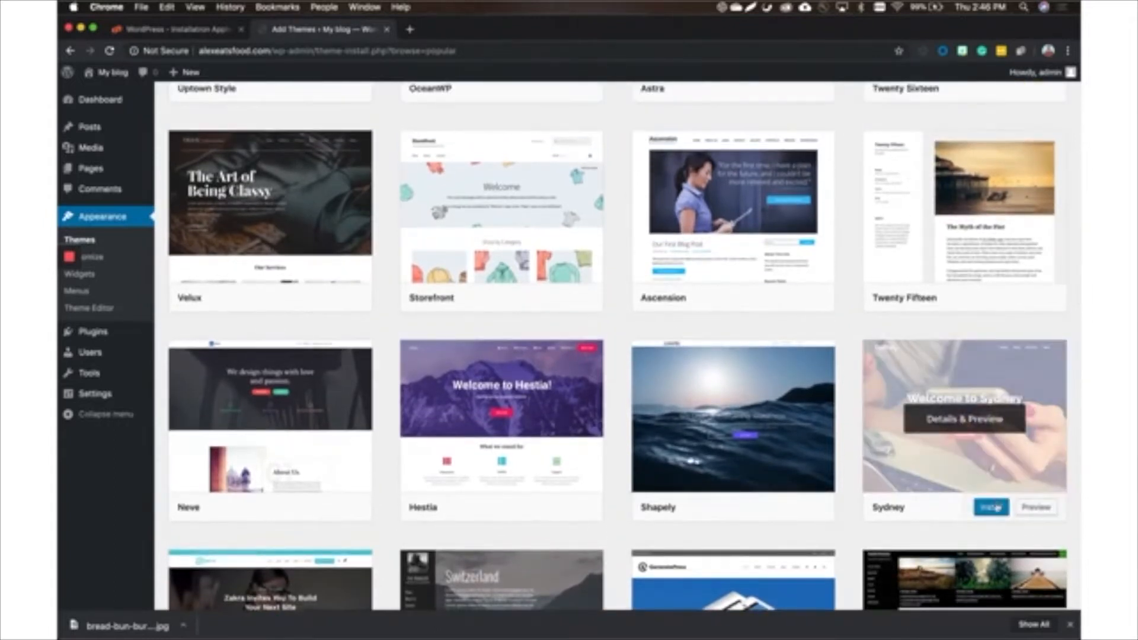
left_click(995, 508)
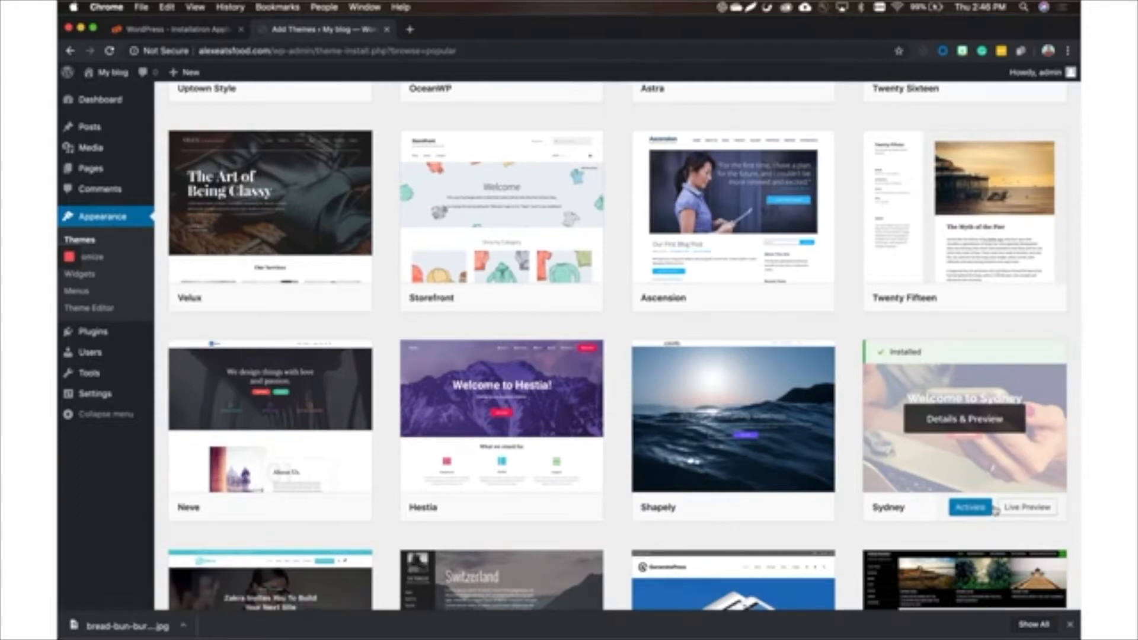
left_click(960, 507)
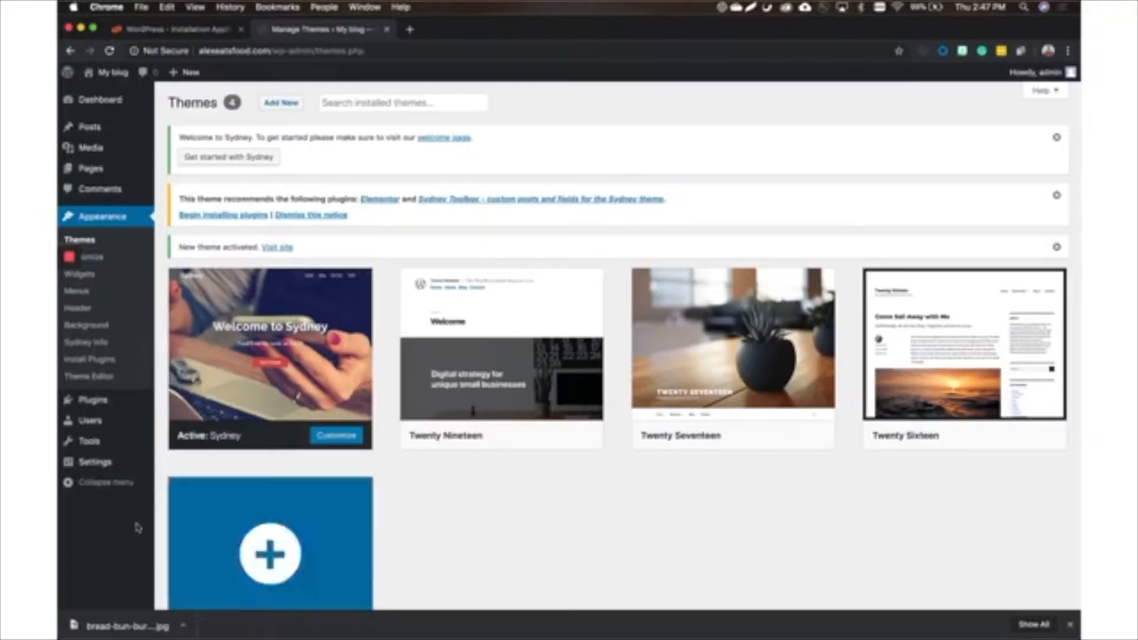
Find Yoast SEO among the popular plugins, then install and activate it.
mouse_move(95, 399)
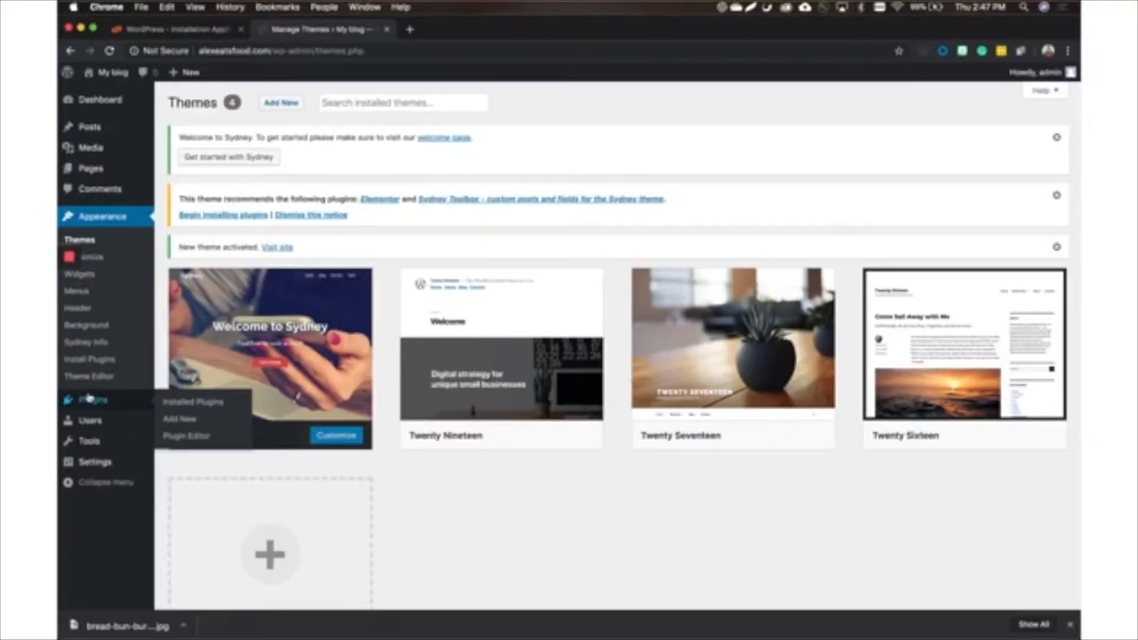
left_click(201, 421)
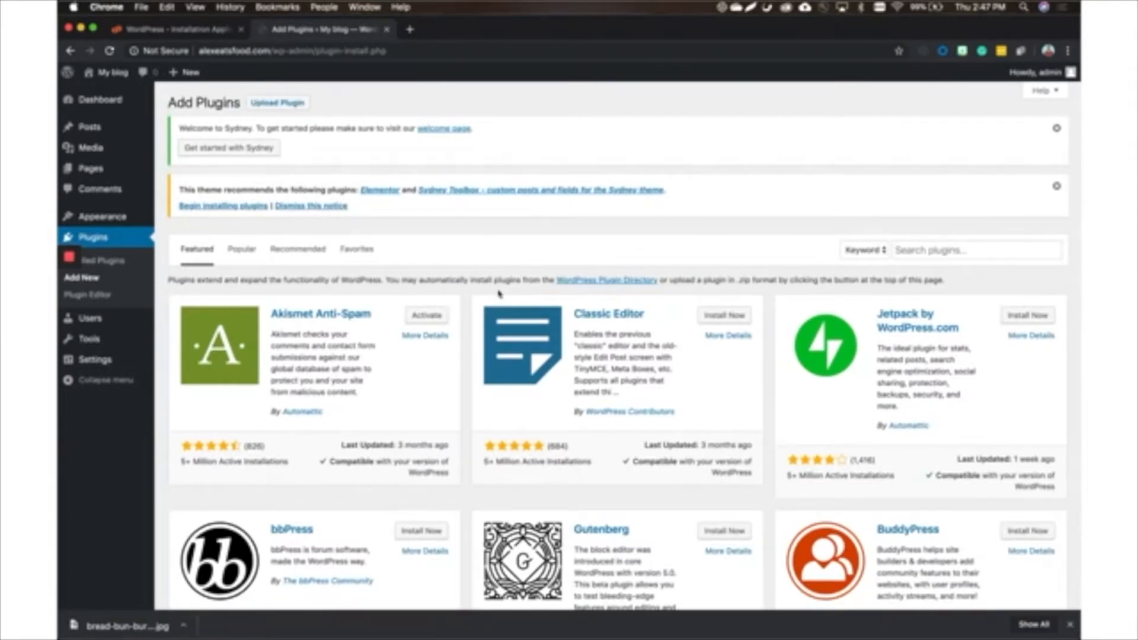
left_click(242, 249)
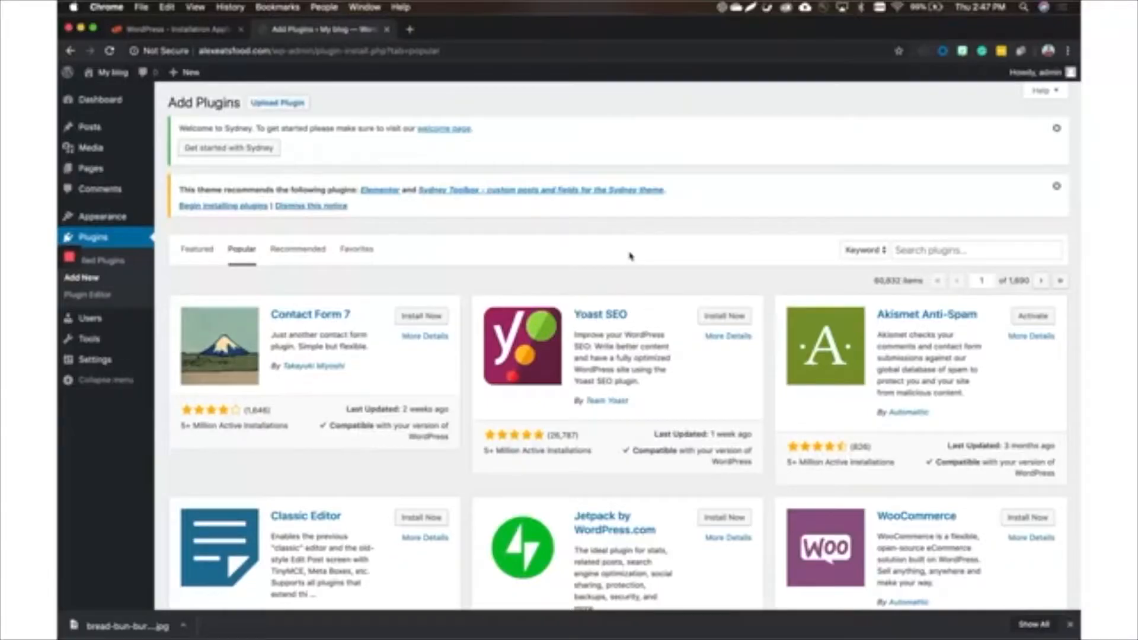
left_click(725, 315)
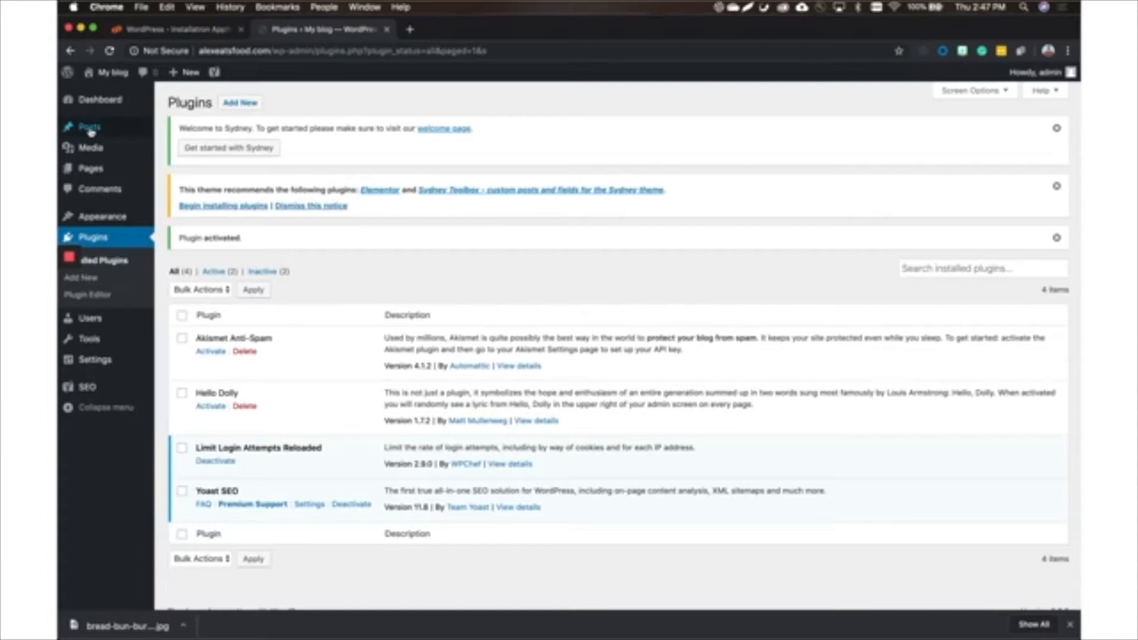
Create a new blog post with the title "Hopdoddy".
mouse_move(91, 131)
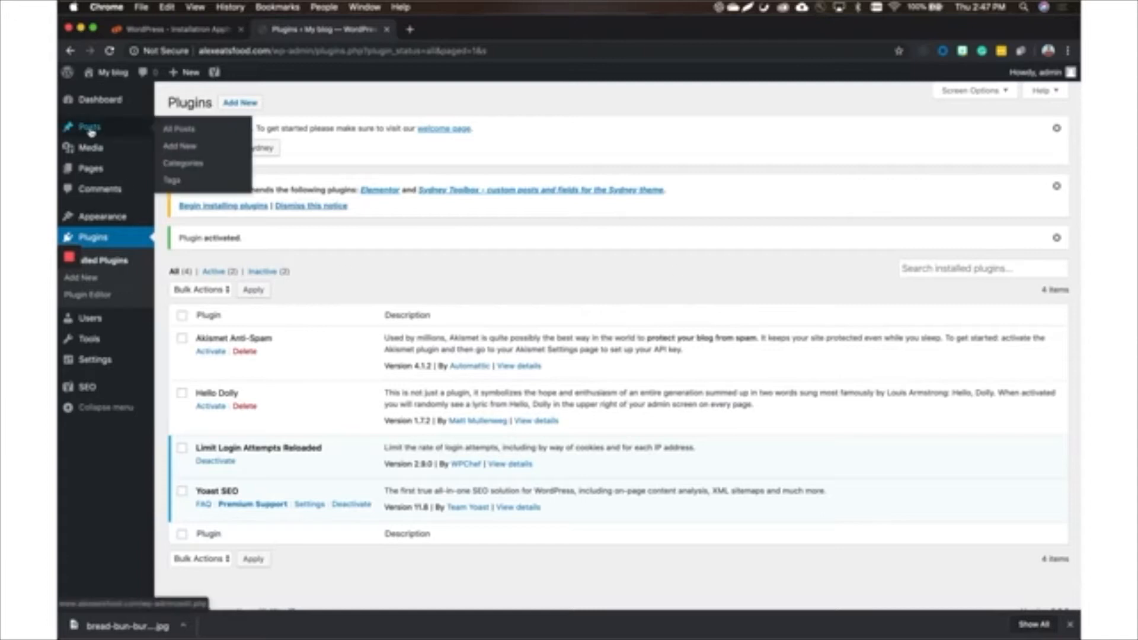
left_click(203, 146)
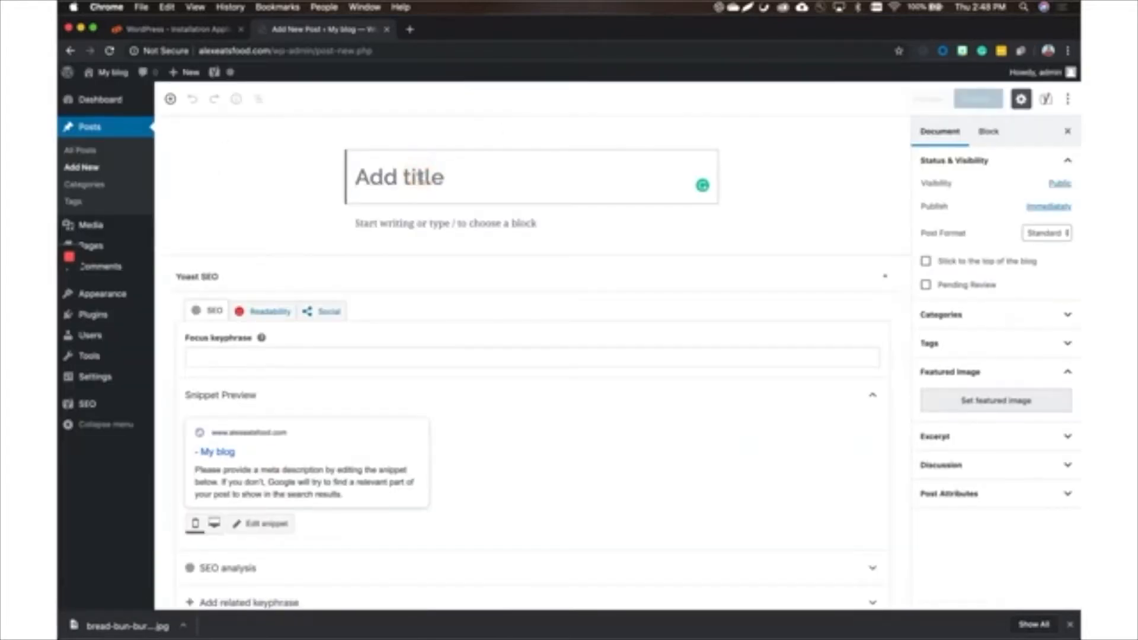
type("hi")
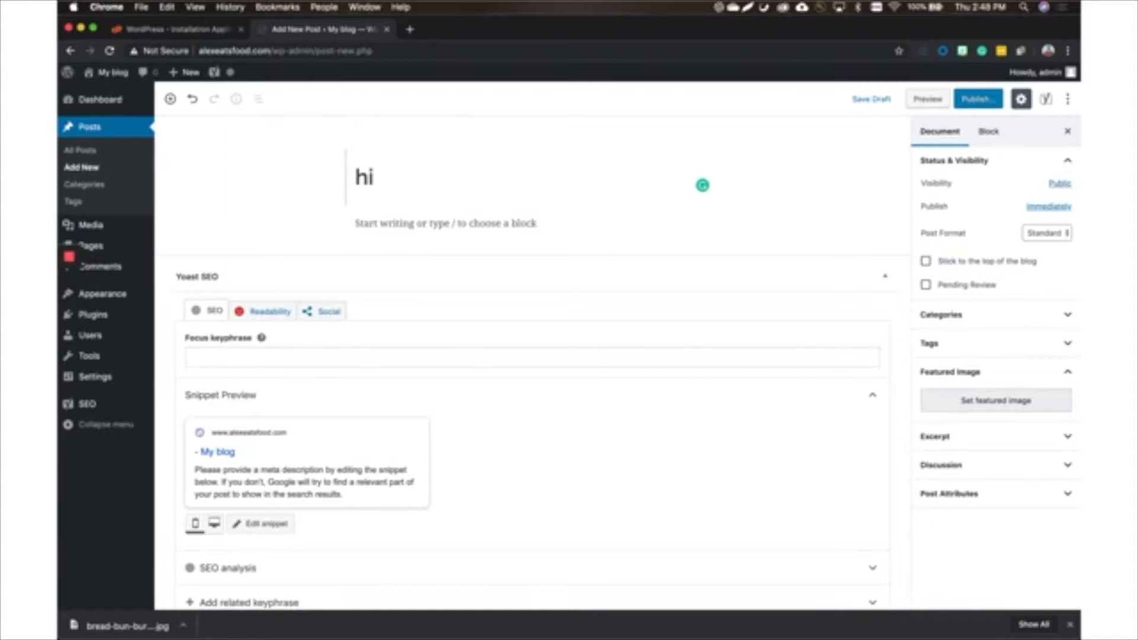
key("BackSpace")
type("Hopdoddy")
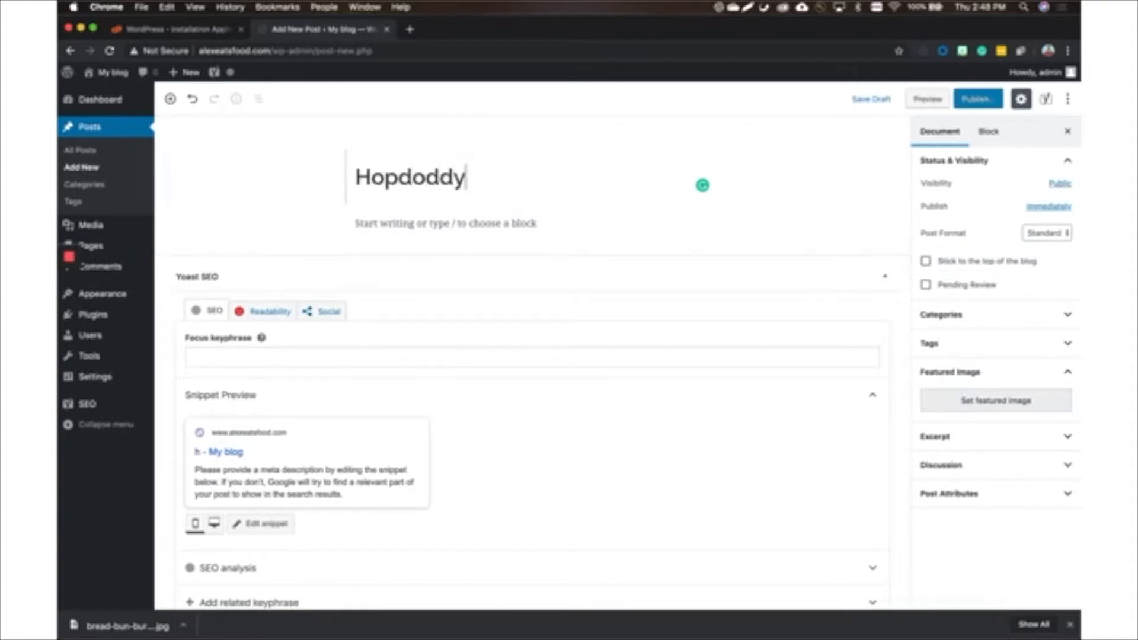
Fill the post body with four placeholder paragraphs: "jkfadsjkhfsdakjfsd", "dsgasgfa", "asfgfsgfsag" and "asfgafdgfd".
left_click(296, 223)
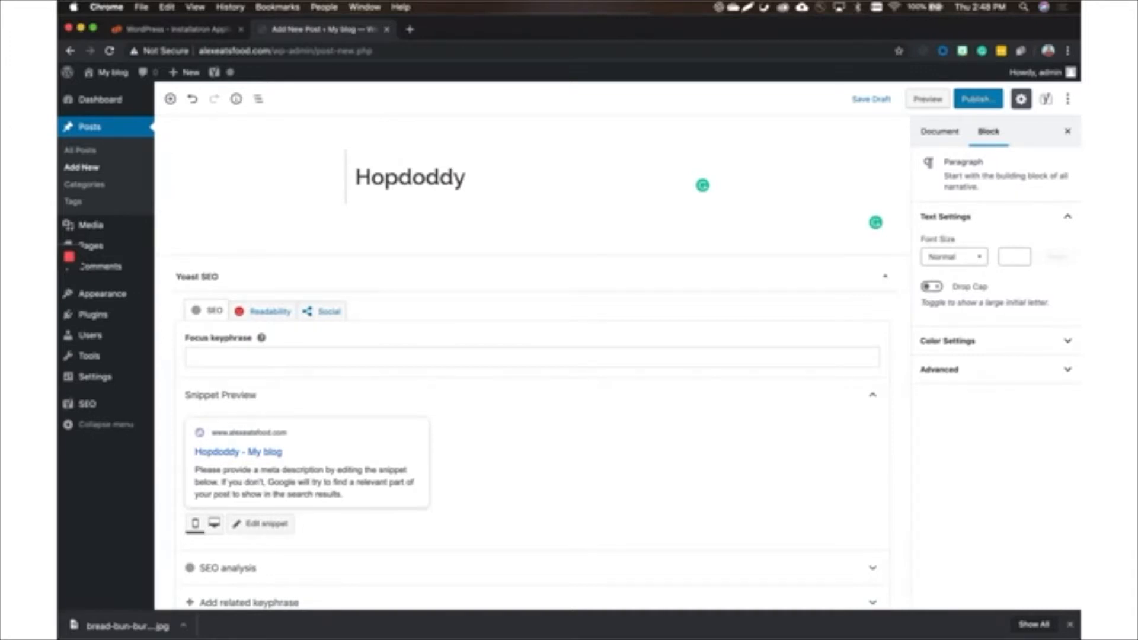
key("Return")
type("dsgas")
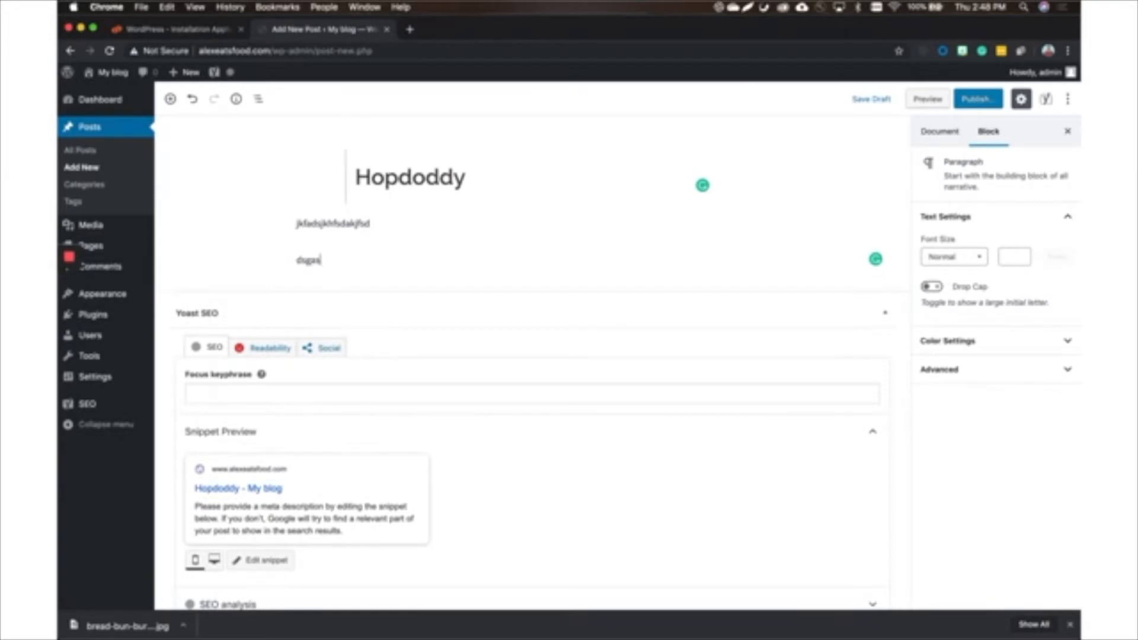
type("gfa")
key("Return")
type("asfgfsgfsag")
key("Return")
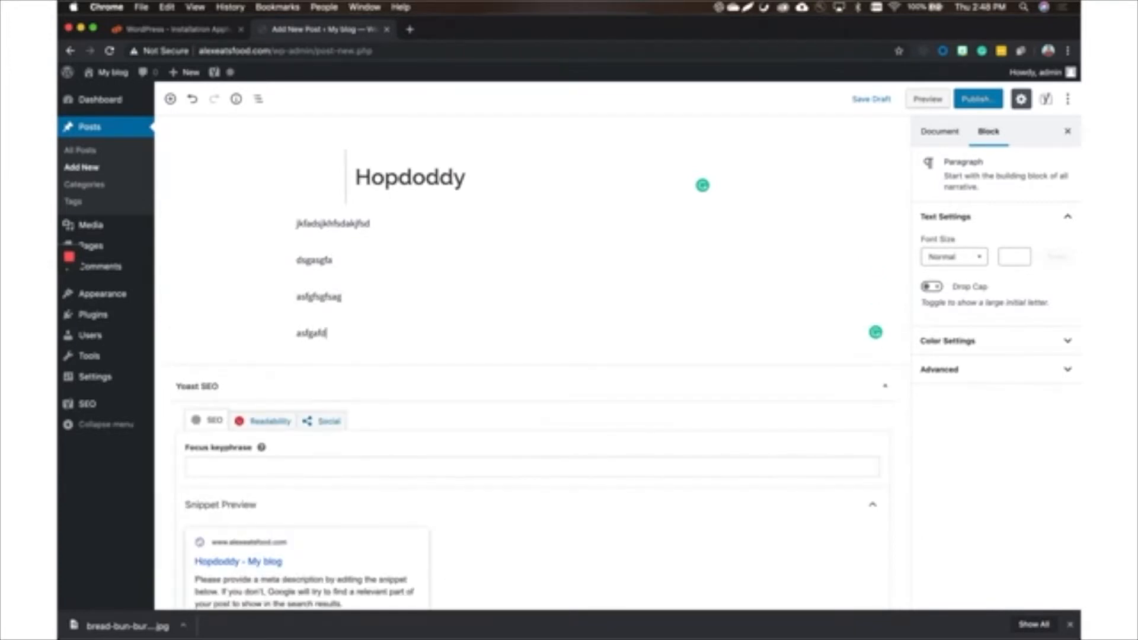
Add an Image block below the last placeholder paragraph of the post.
key("Return")
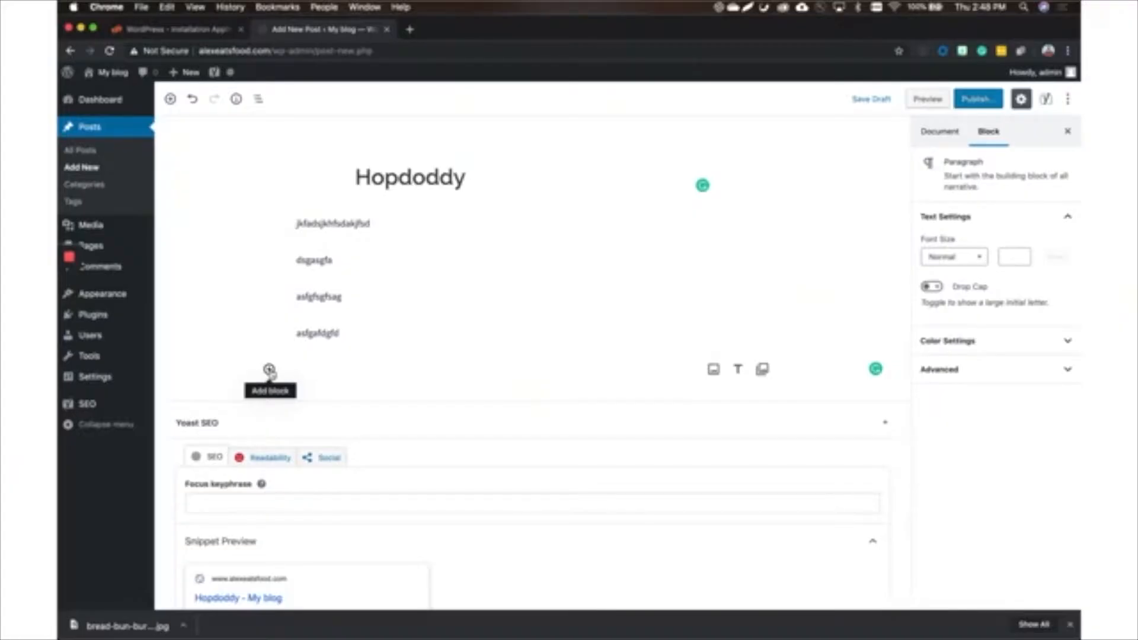
left_click(269, 369)
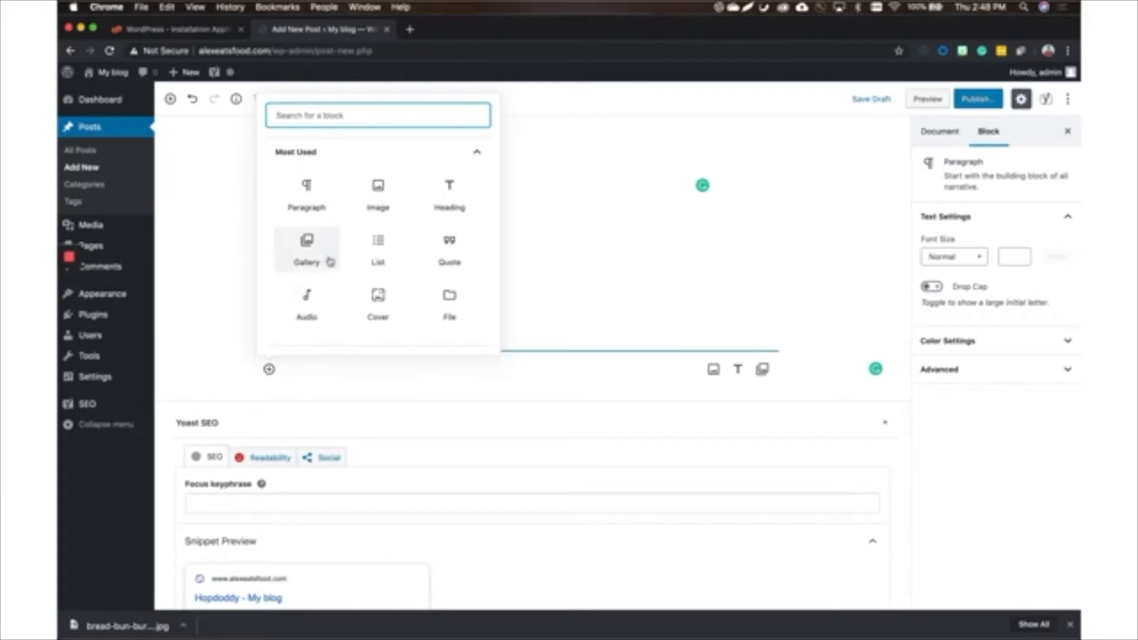
left_click(377, 196)
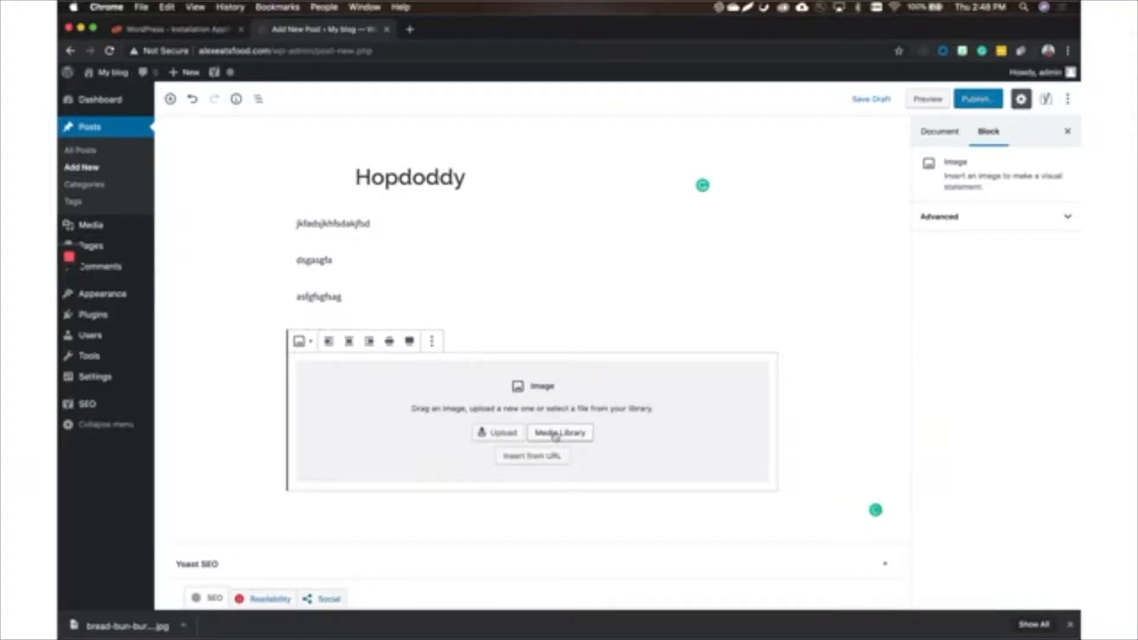
Open the Pexels site in a new browser tab and search its free photos for "burger".
left_click(412, 30)
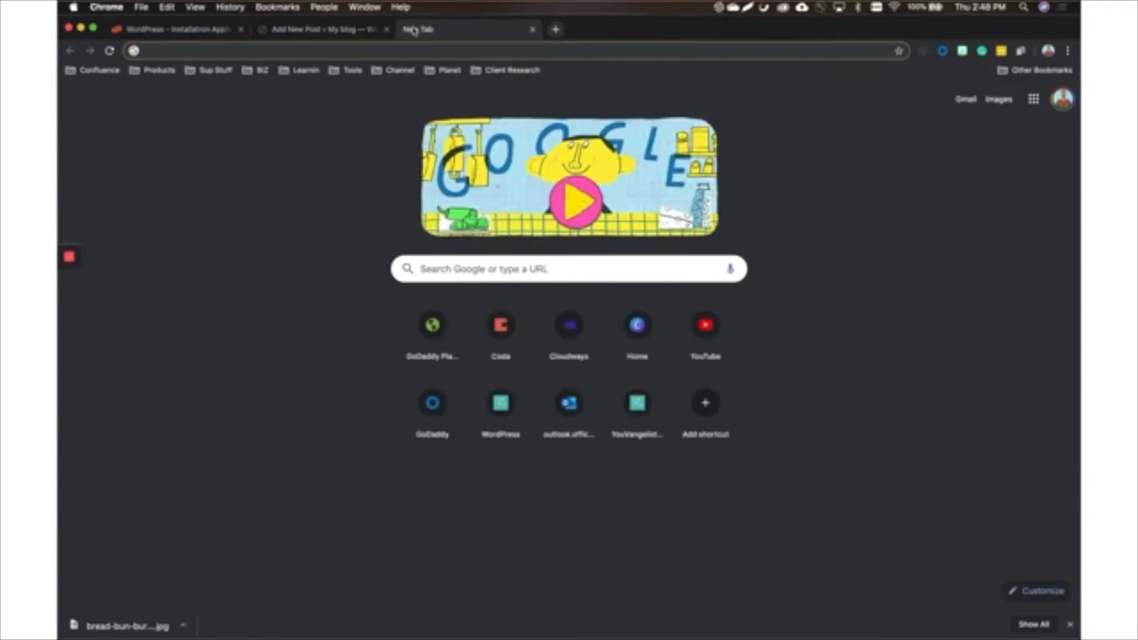
type("pexels")
key("Return")
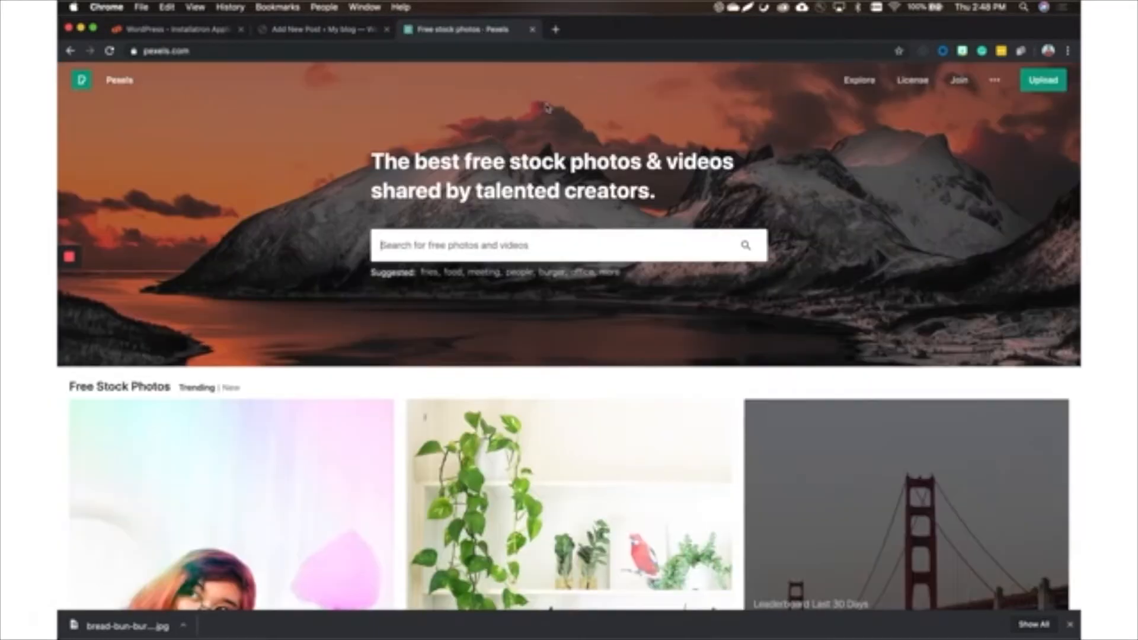
type("burger")
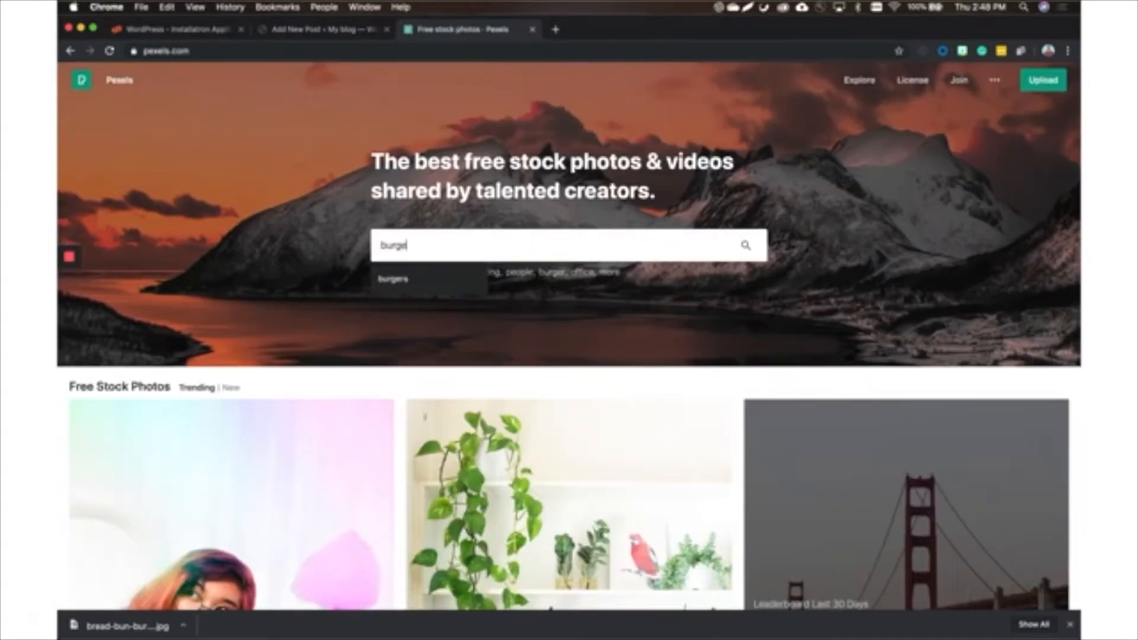
key("Return")
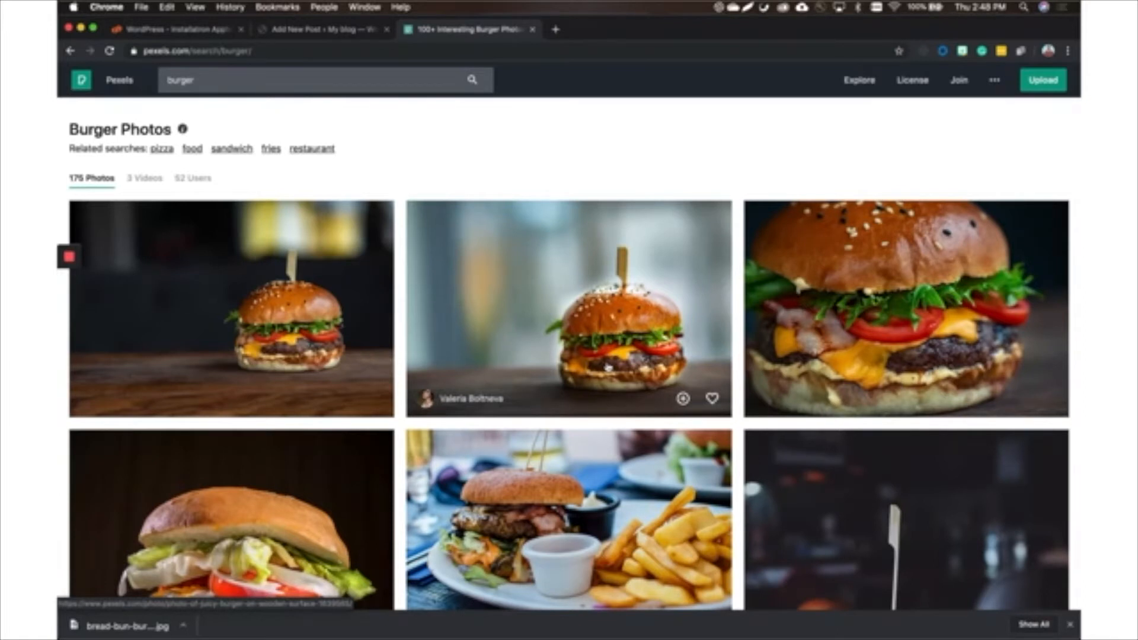
Download the first burger photo in the Pexels results, the one on a dark background, in Medium size (1280 x 853).
left_click(320, 324)
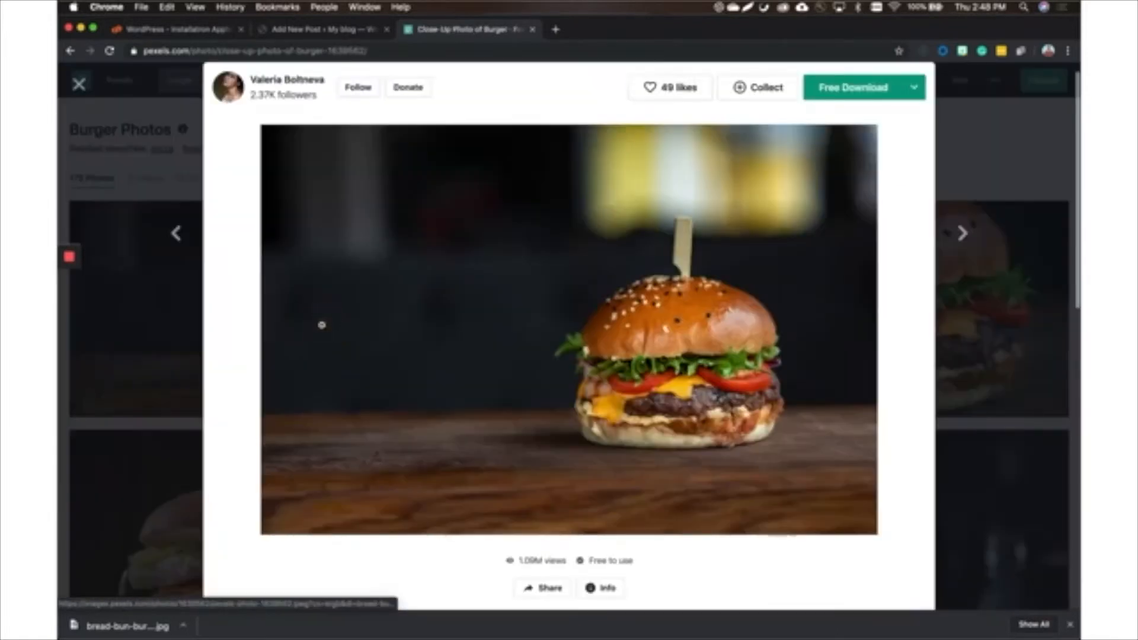
left_click(918, 88)
left_click(821, 195)
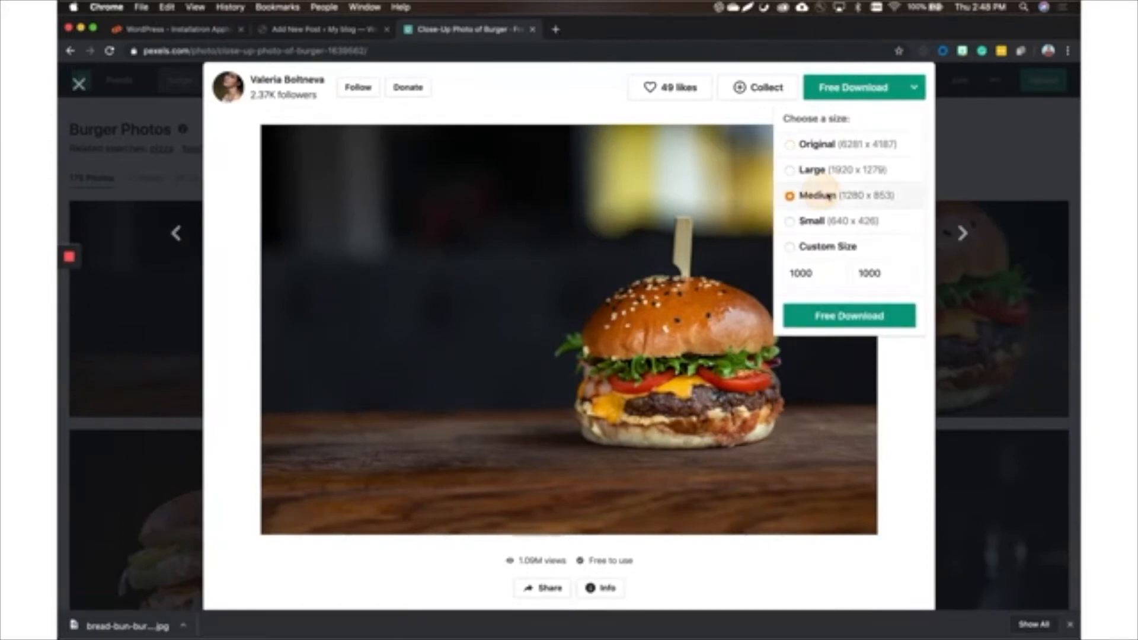
left_click(857, 319)
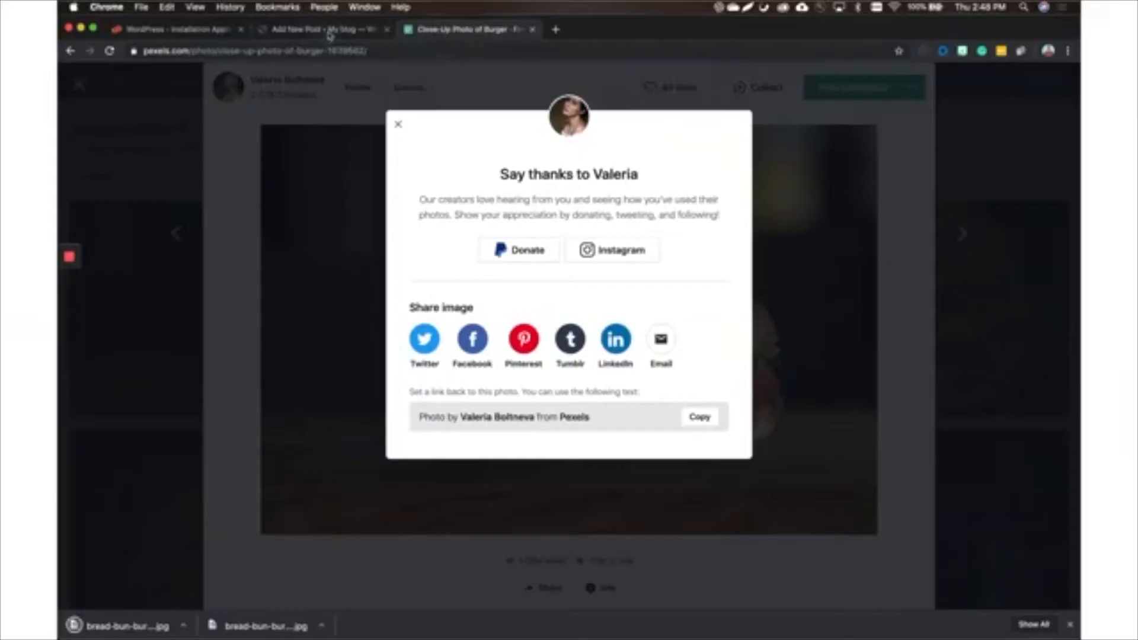
Upload the downloaded burger photo into the post's Image block in WordPress with the alt text "awesome burgers".
left_click(330, 31)
left_click(562, 436)
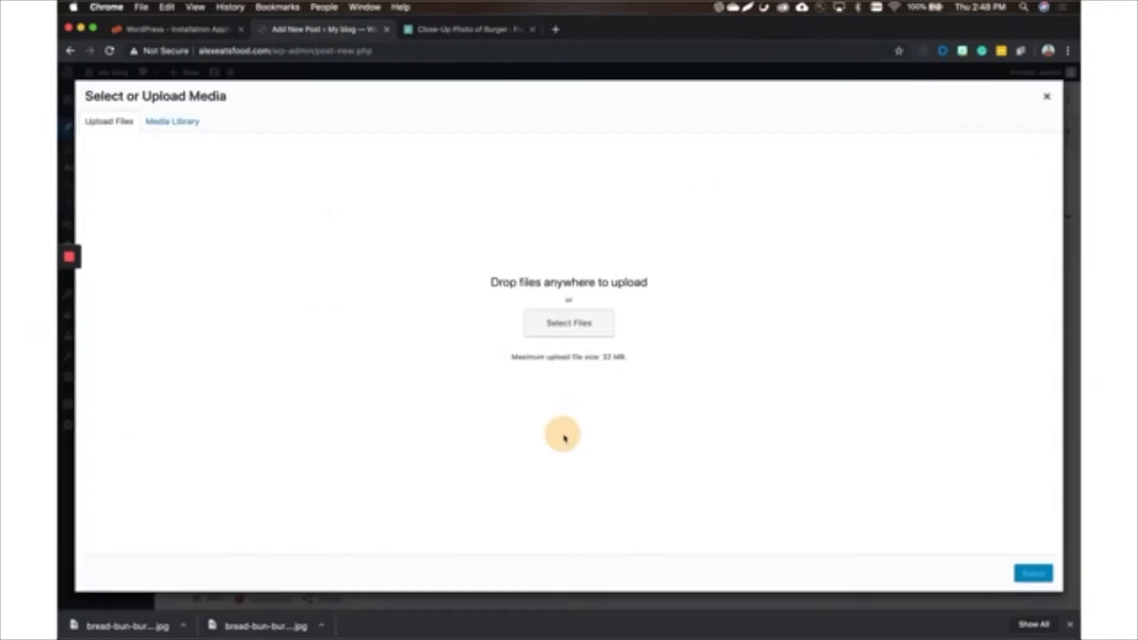
left_click_drag(150, 627, 450, 330)
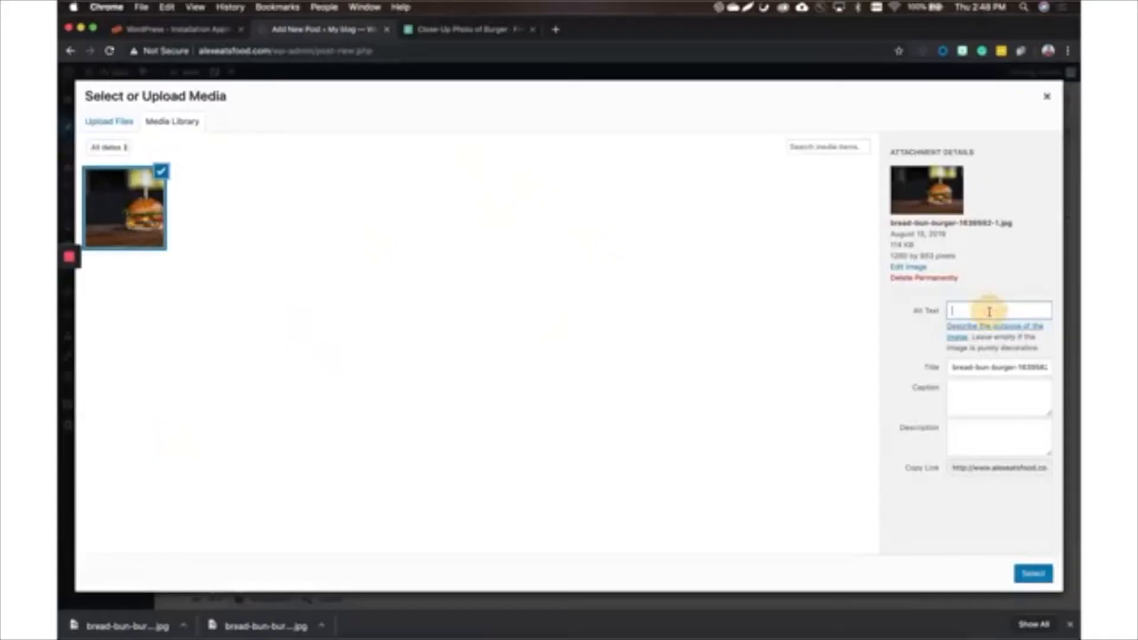
type("a")
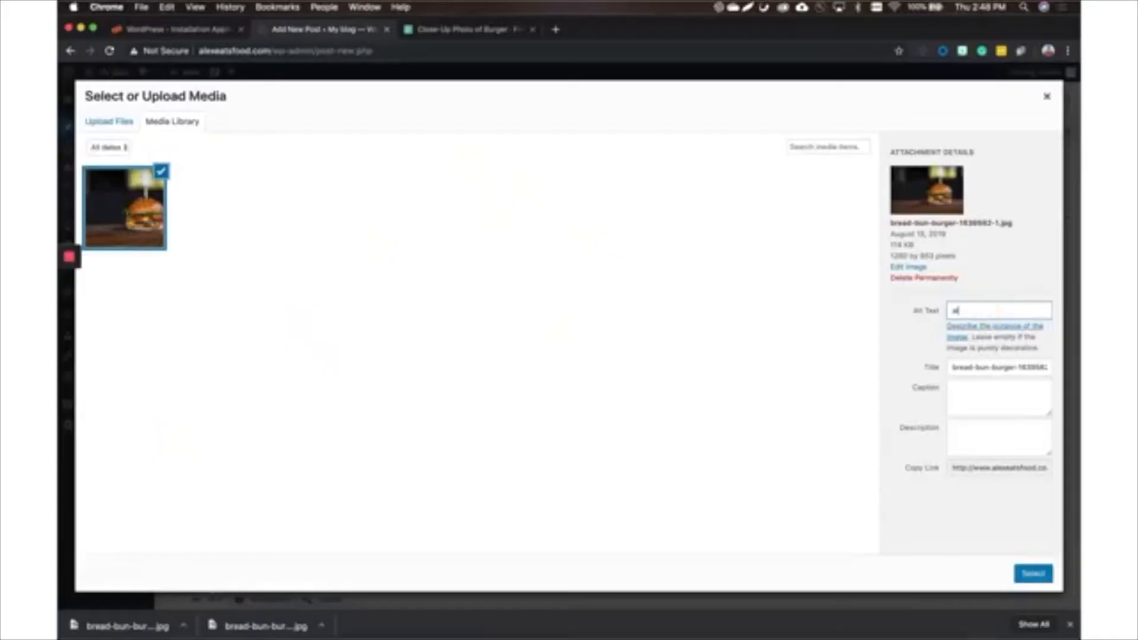
type("wesome burgers")
left_click(1029, 574)
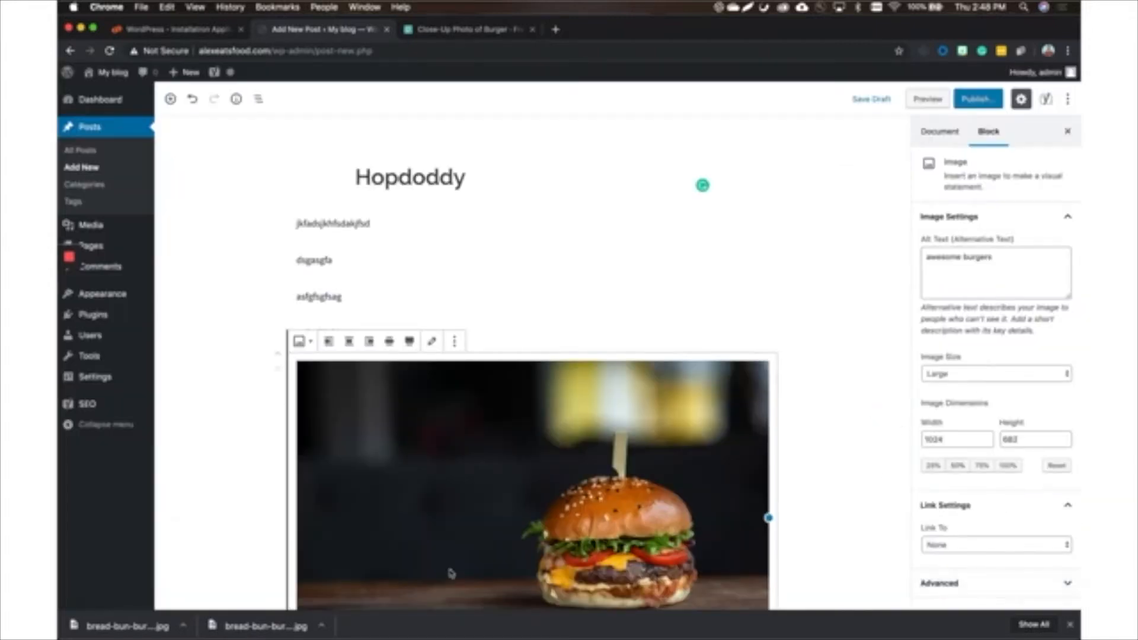
Review the inserted burger image and the Yoast SEO section below the post content.
scroll(749, 516, "down", 5)
scroll(754, 520, "up", 4)
scroll(755, 521, "down", 3)
scroll(757, 521, "down", 5)
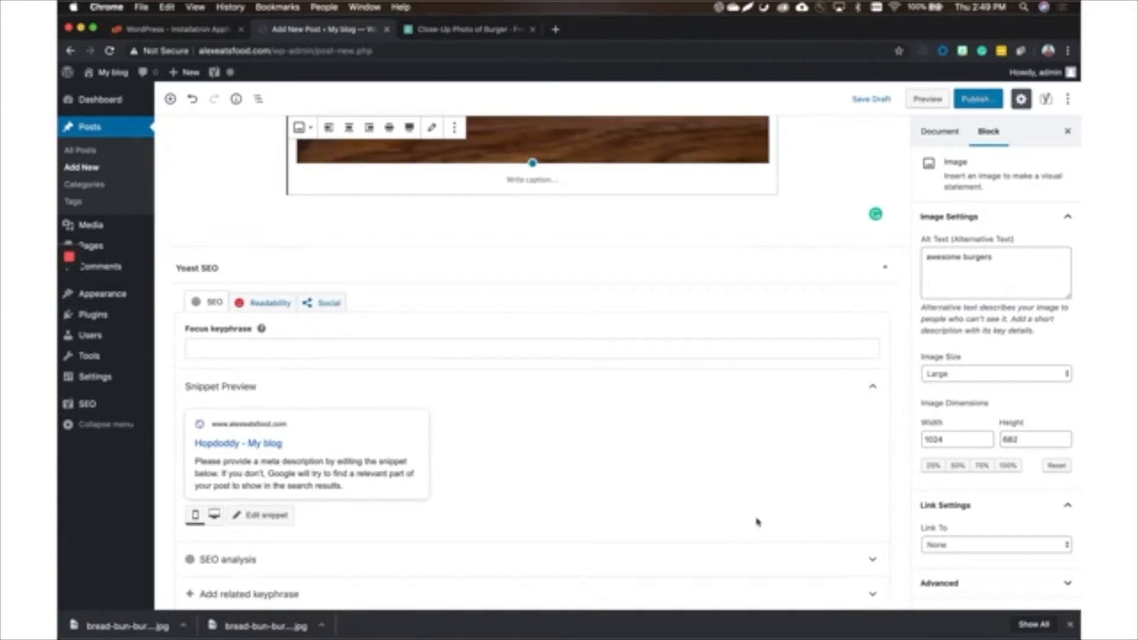
scroll(756, 521, "down", 2)
scroll(764, 403, "up", 10)
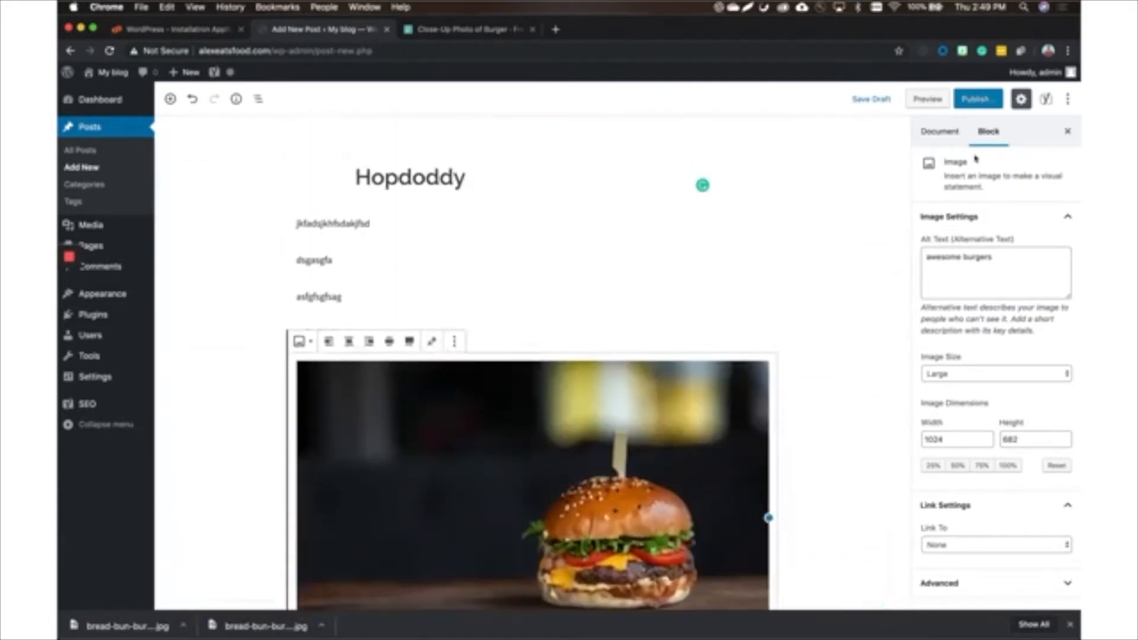
Set the uploaded burger photo from the media library as the post's featured image.
left_click(942, 133)
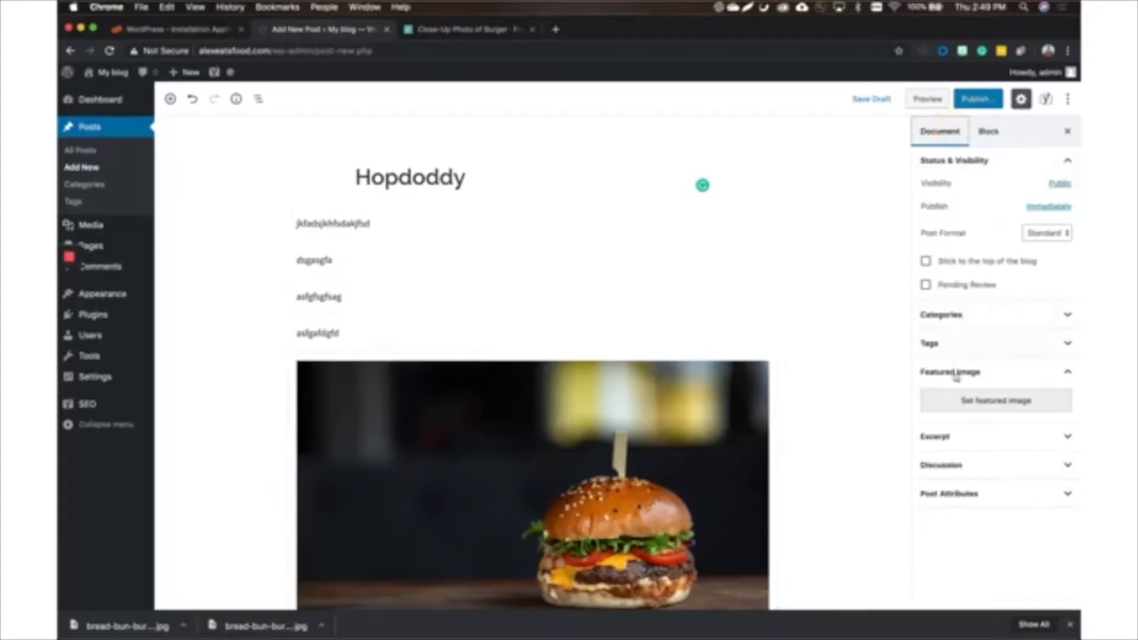
left_click(968, 403)
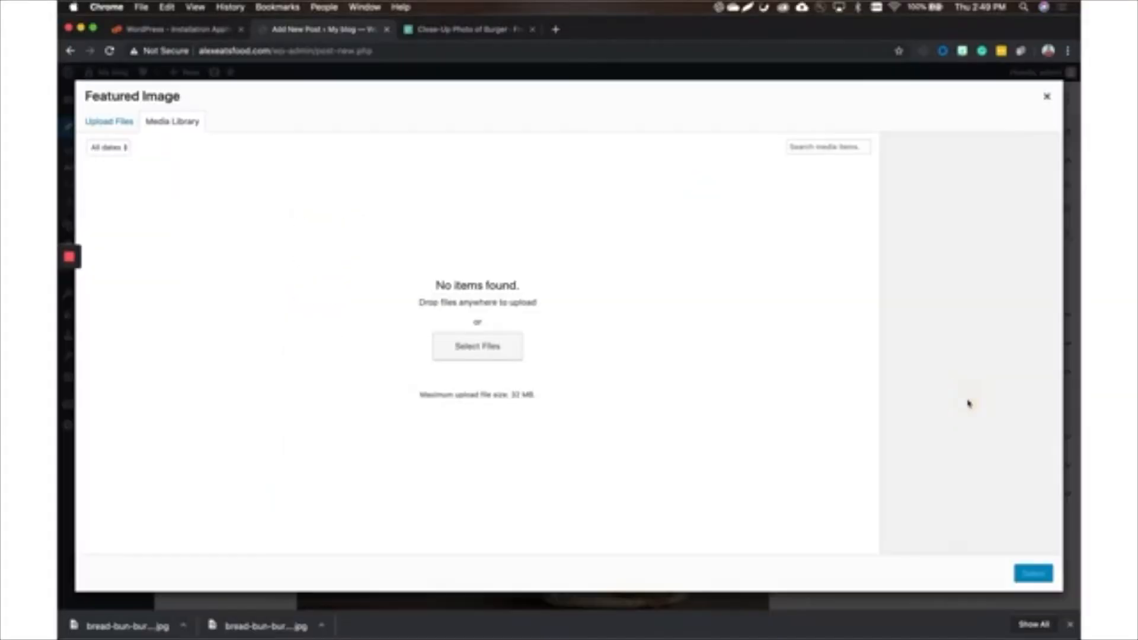
left_click(133, 230)
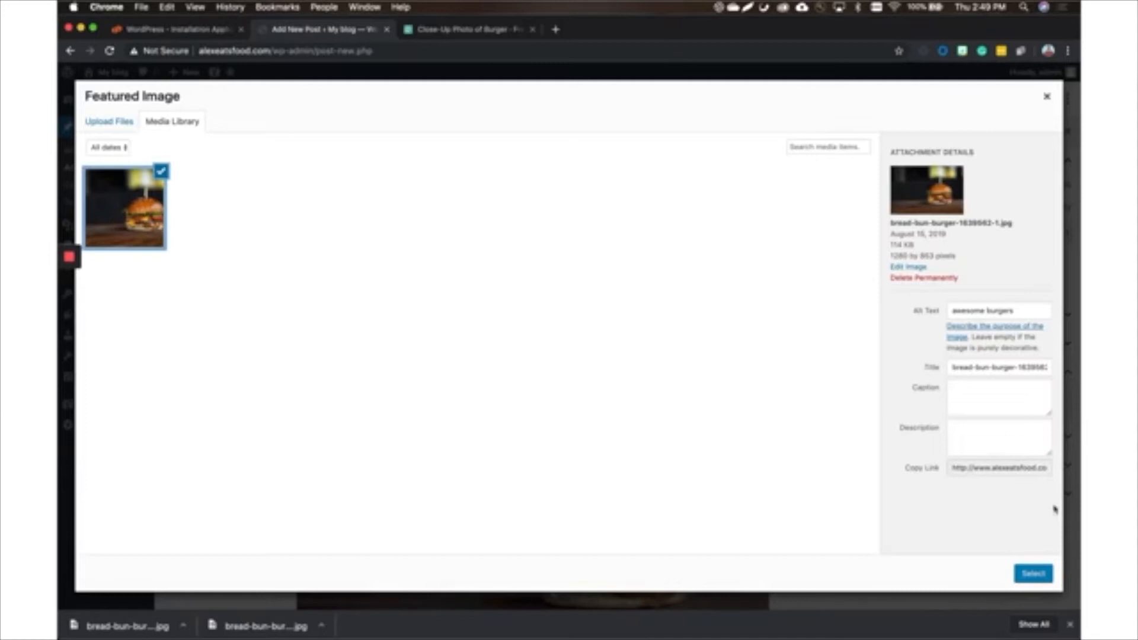
left_click(1037, 573)
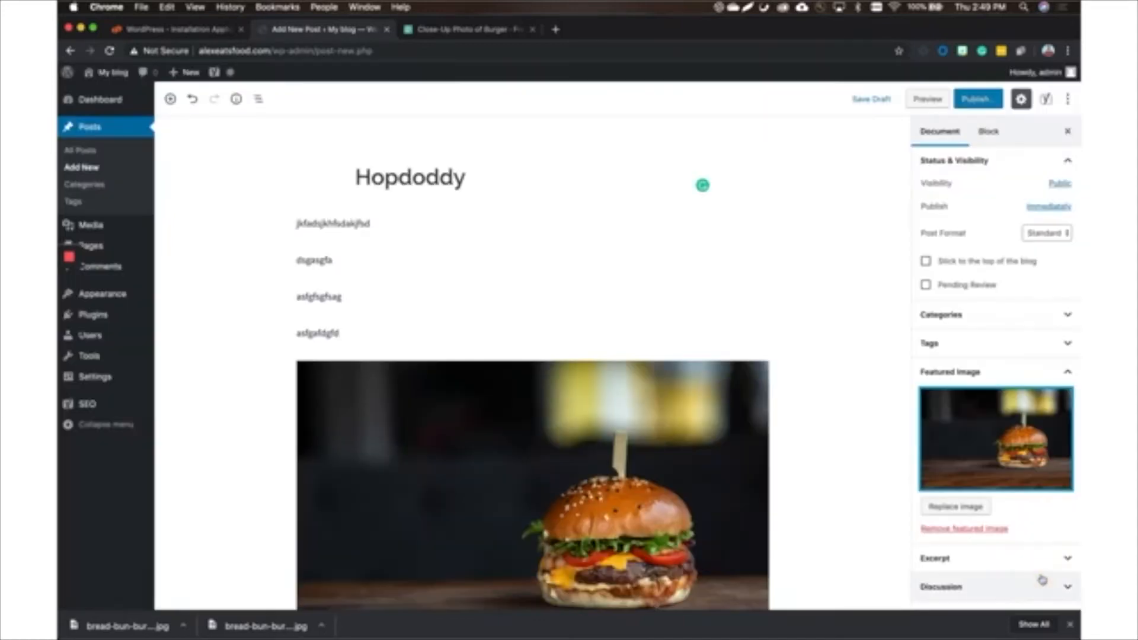
Schedule the Hopdoddy post for publication on August 16, 2019.
left_click(967, 102)
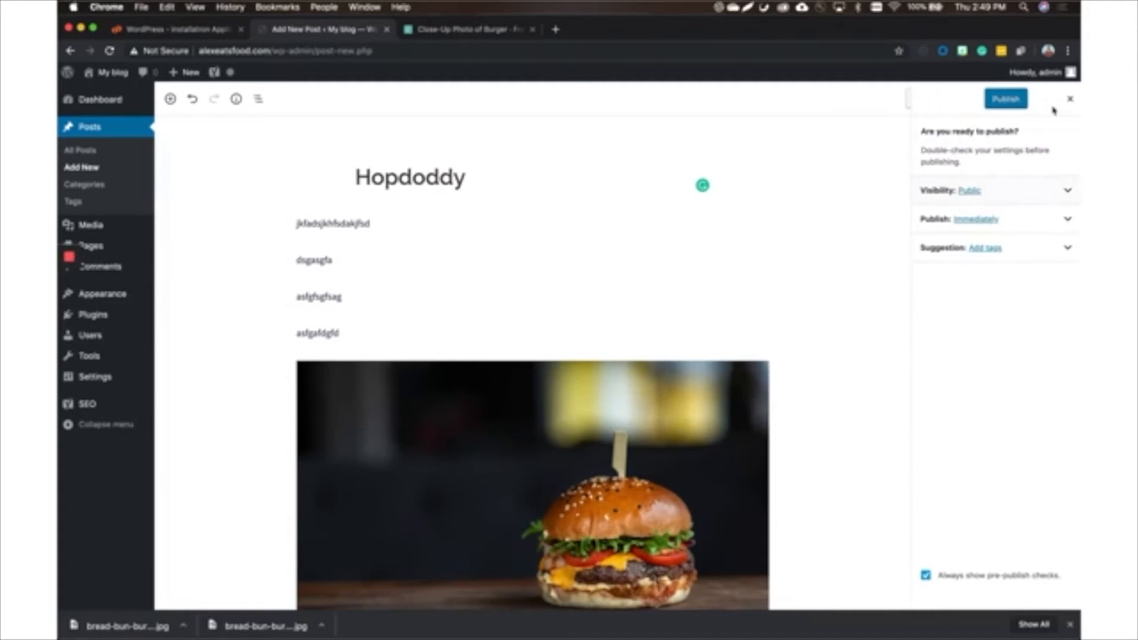
left_click(975, 219)
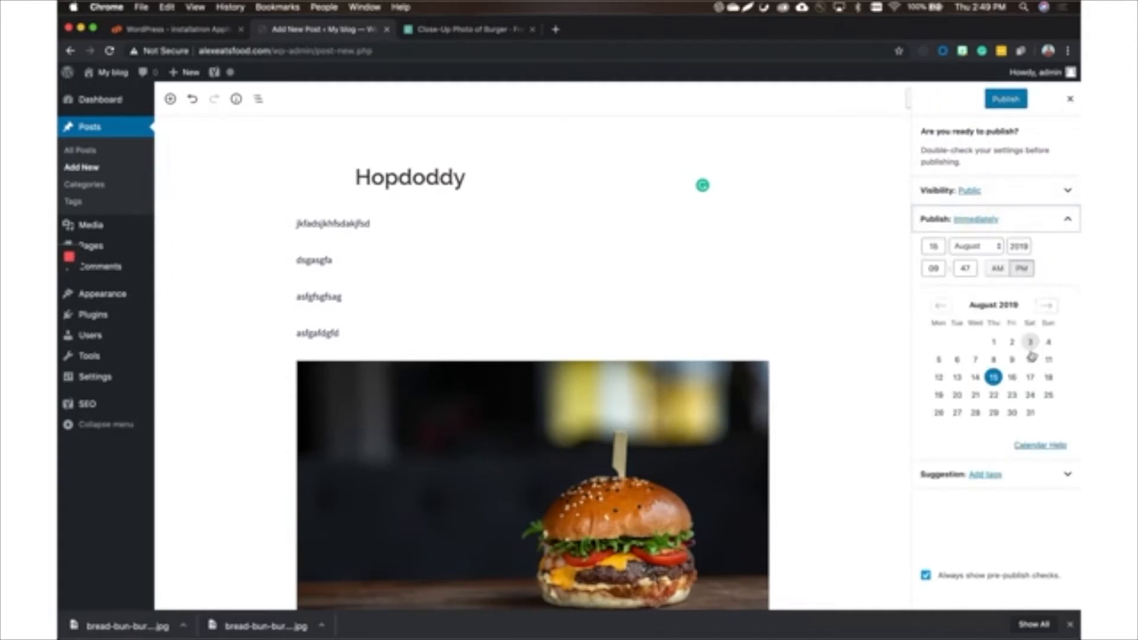
left_click(1029, 376)
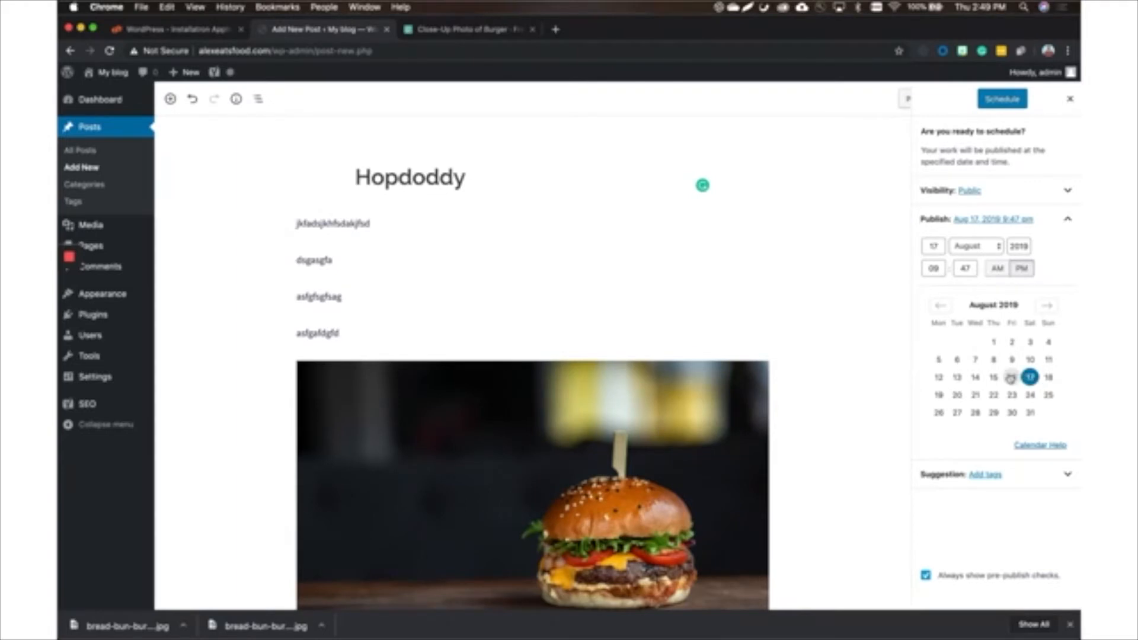
left_click(1011, 378)
left_click(1010, 102)
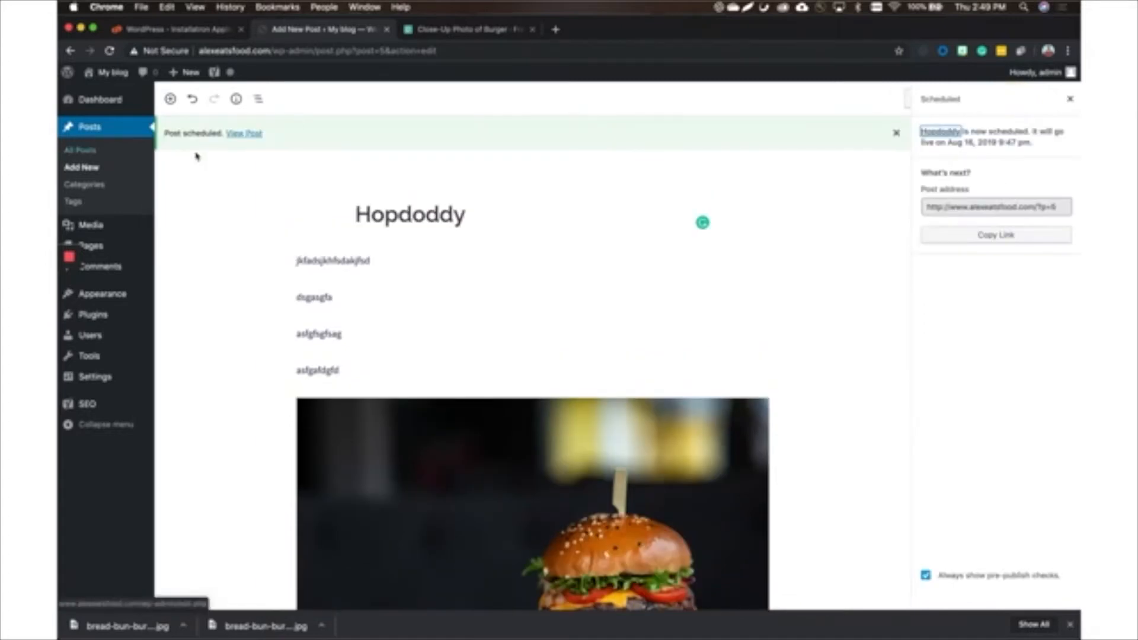
View the scheduled Hopdoddy post on the site and examine its layout from the header to the comment form.
left_click(232, 135)
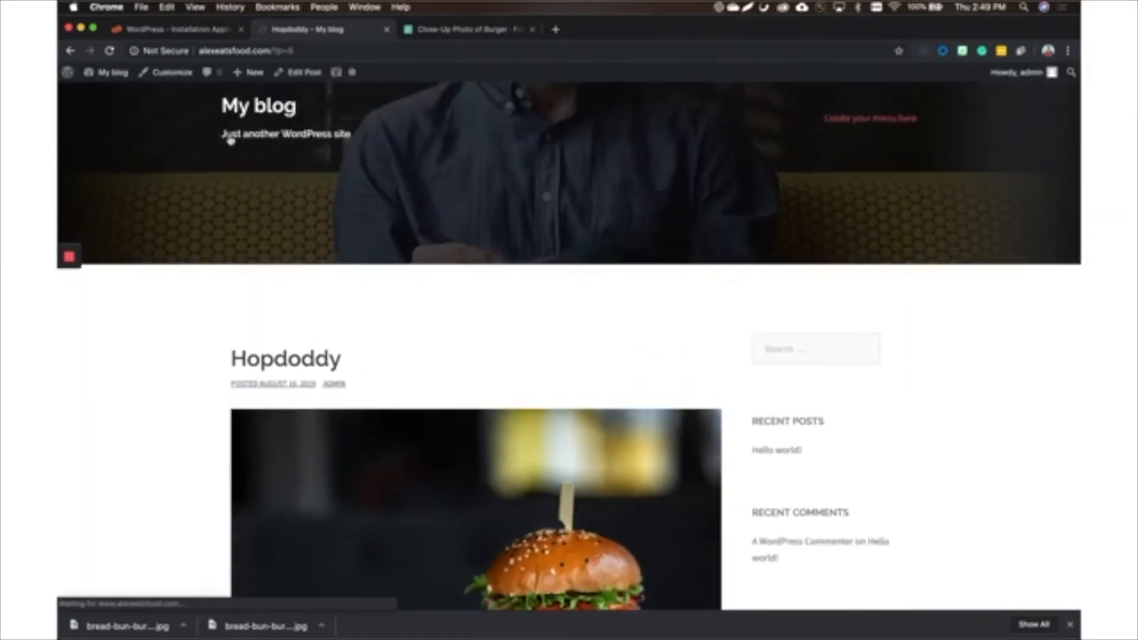
scroll(503, 405, "down", 3)
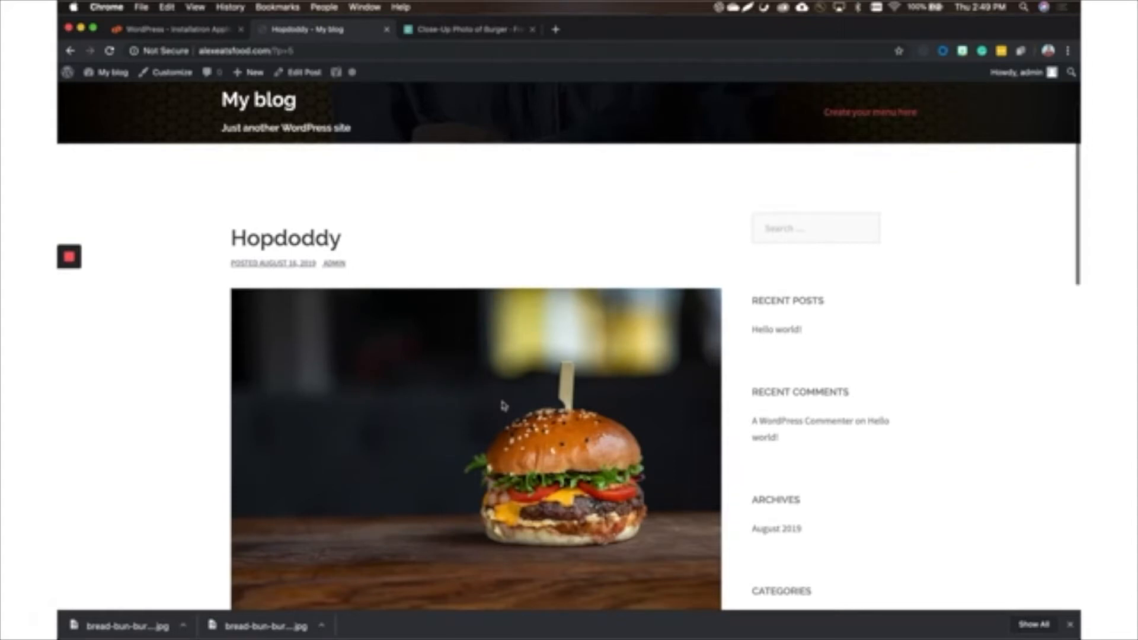
scroll(503, 405, "down", 10)
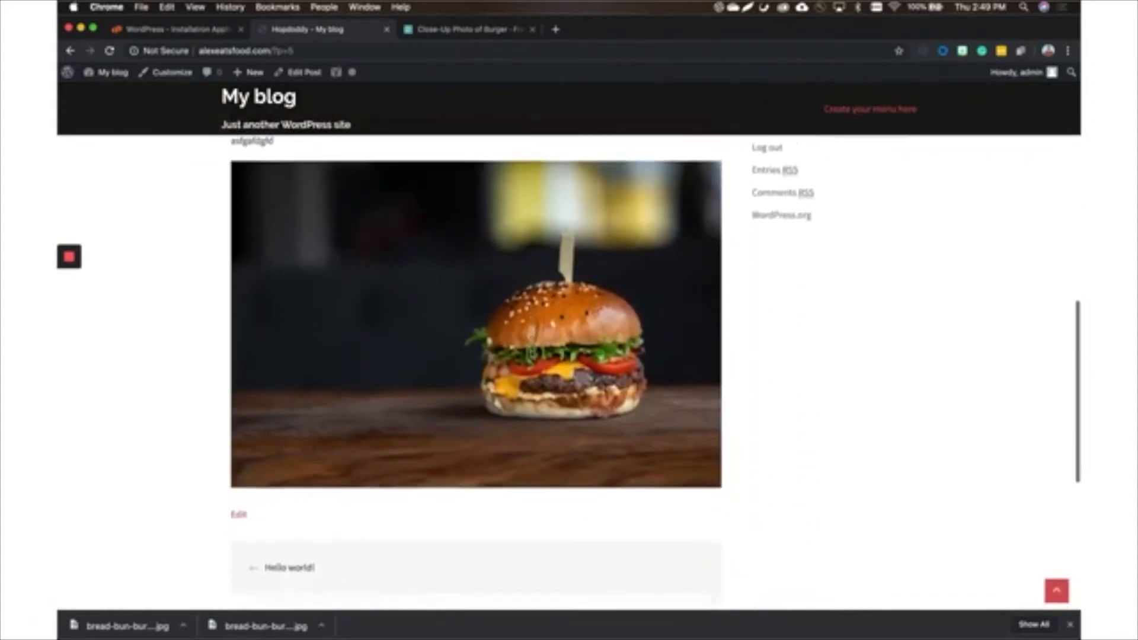
scroll(531, 351, "down", 9)
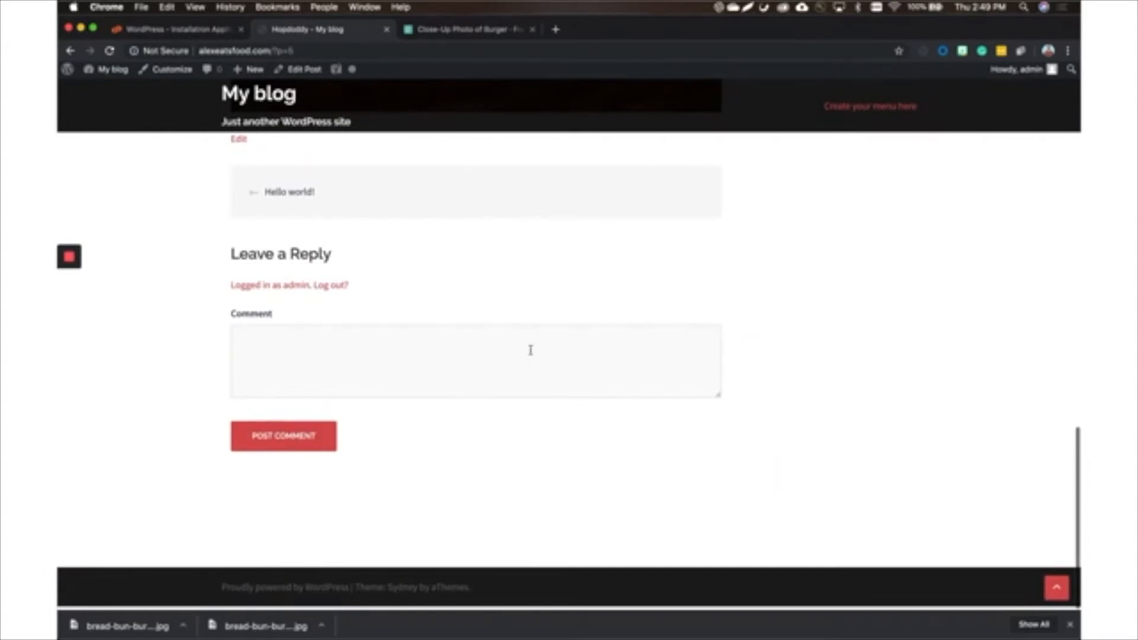
scroll(531, 350, "up", 15)
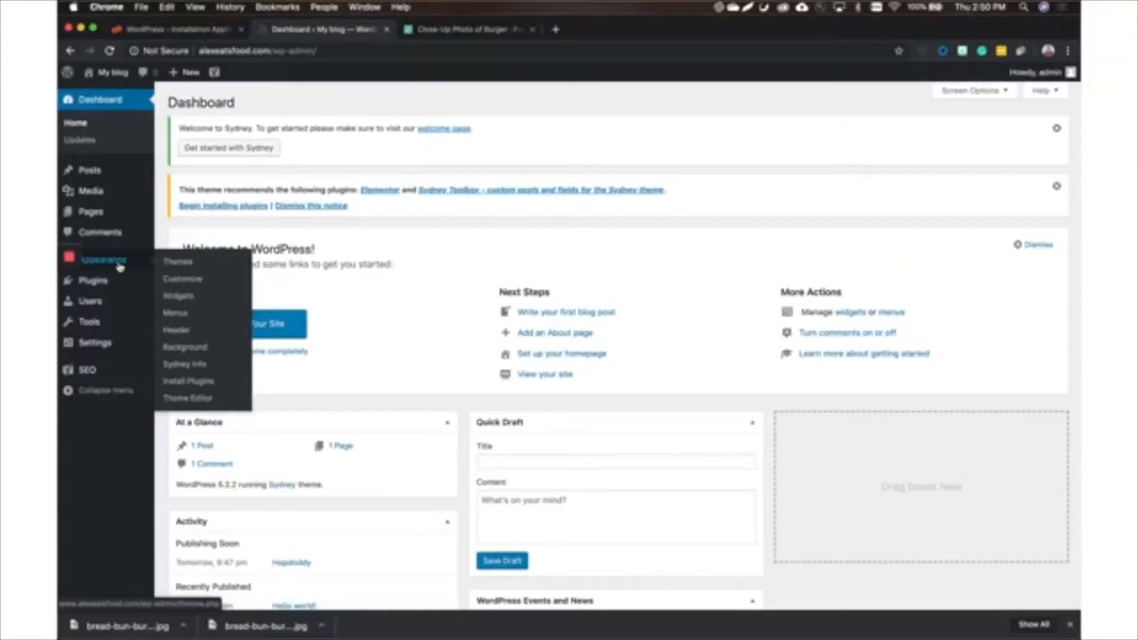
Remove the Recent Comments, Archives and Meta widgets from the blog's Sidebar, keeping Search and Recent Posts.
left_click(178, 296)
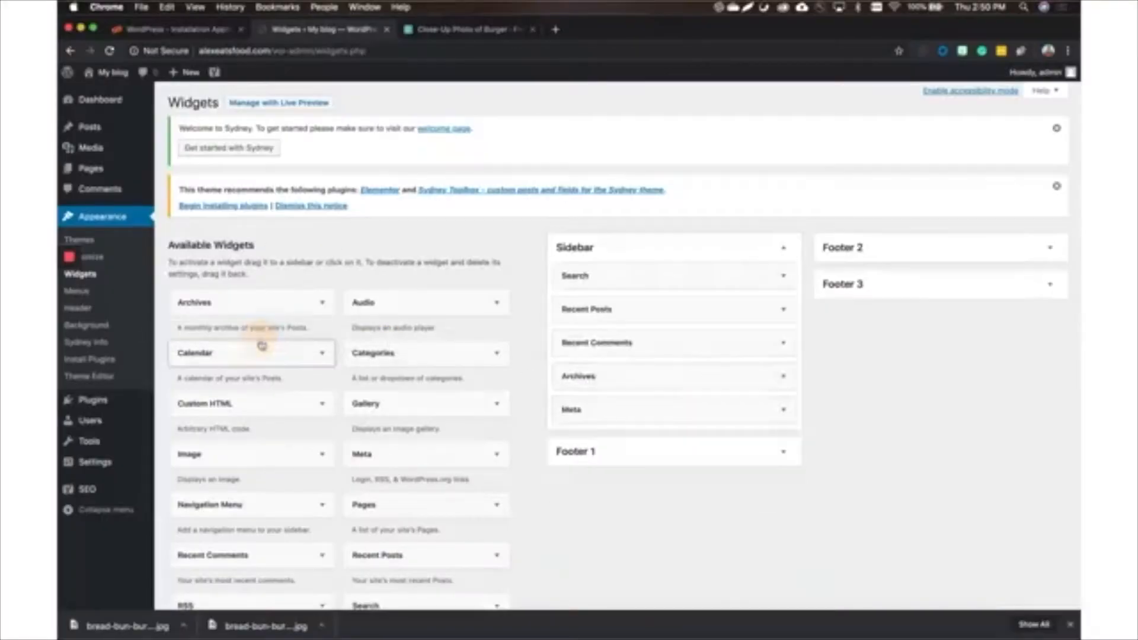
left_click_drag(703, 384, 237, 358)
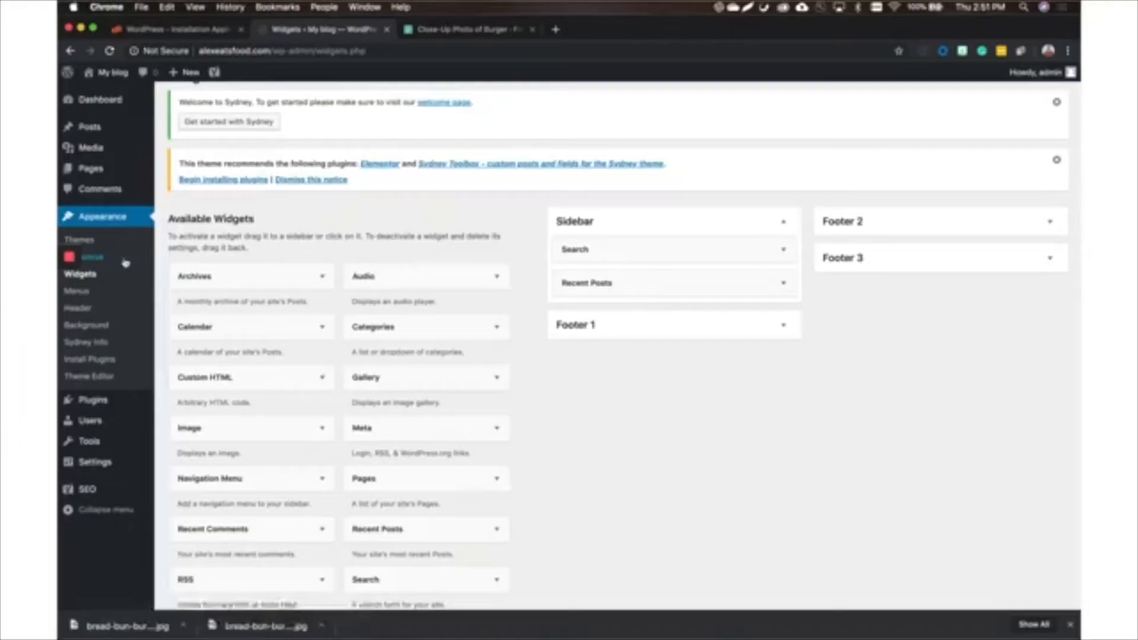
Open the theme customizer and look through the General, Site title/tagline/logo, Header area and Homepage Settings sections.
left_click(120, 259)
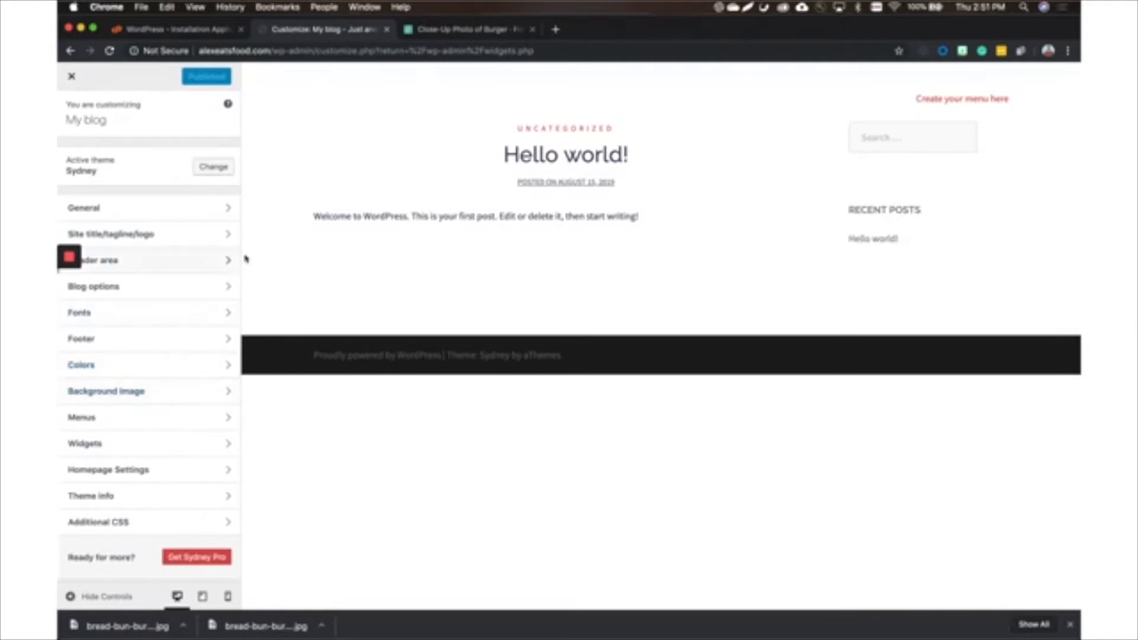
left_click(196, 210)
left_click(71, 112)
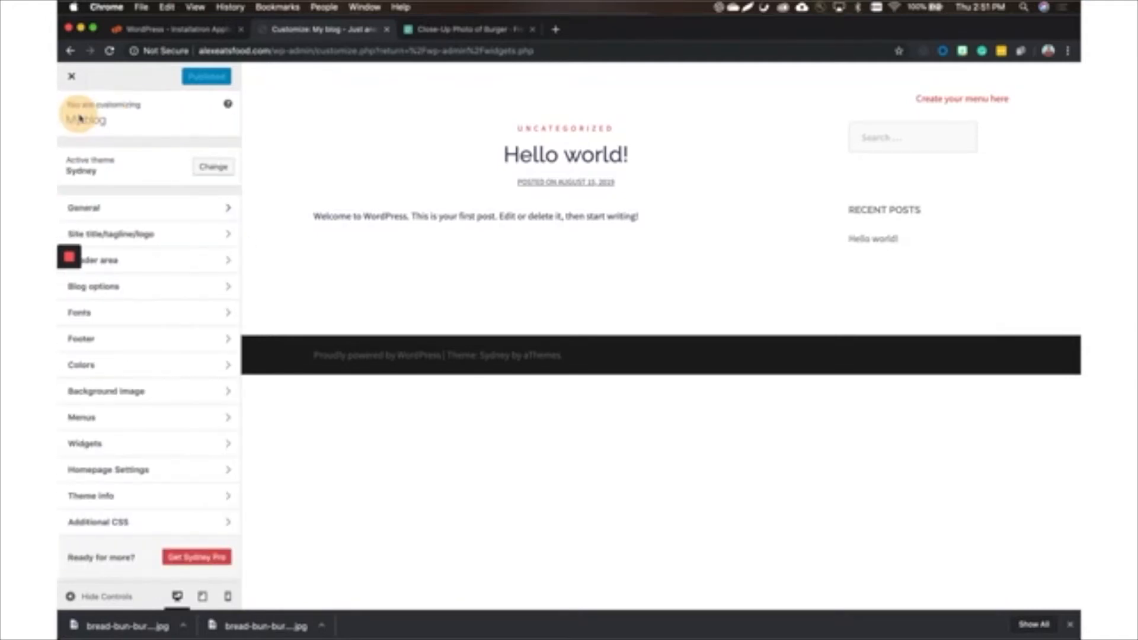
left_click(170, 237)
left_click(73, 126)
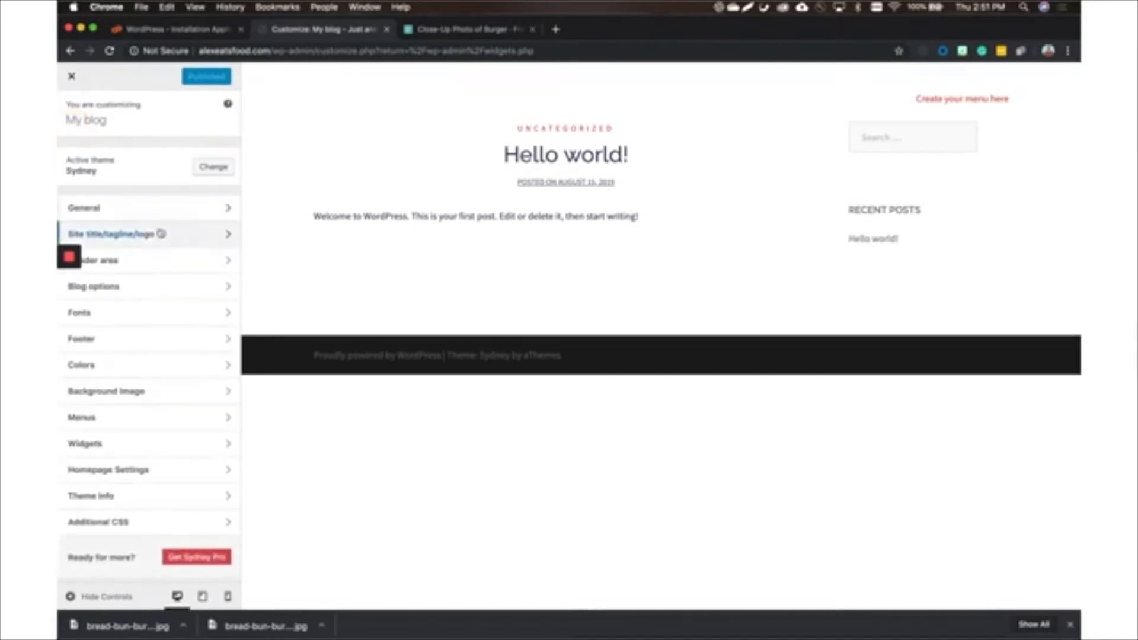
left_click(160, 260)
left_click(72, 112)
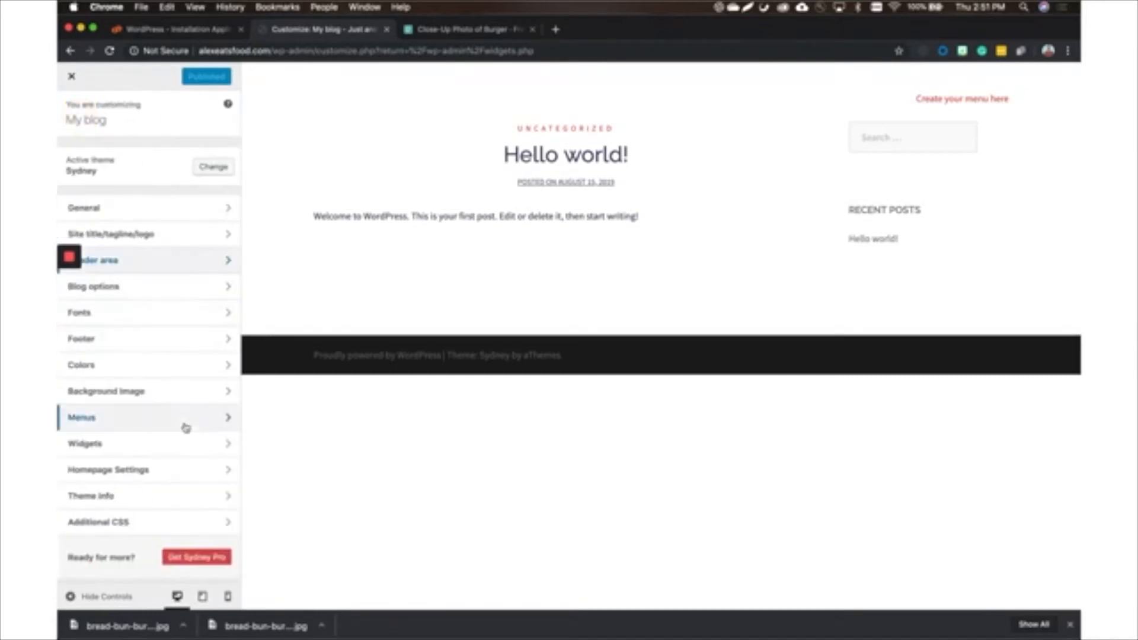
left_click(185, 469)
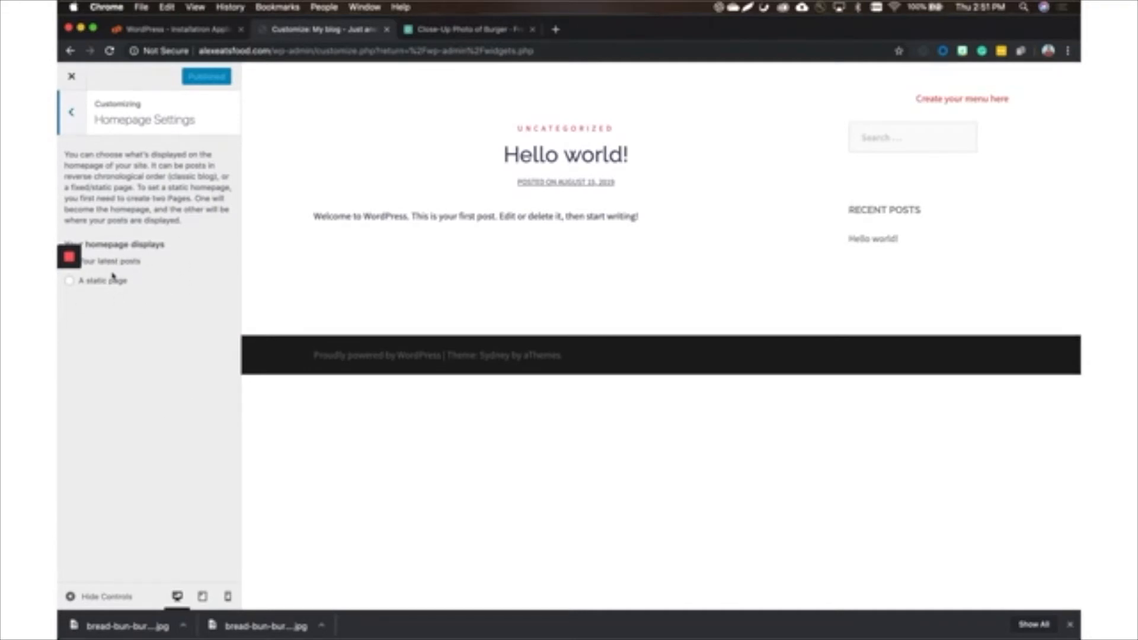
left_click(73, 113)
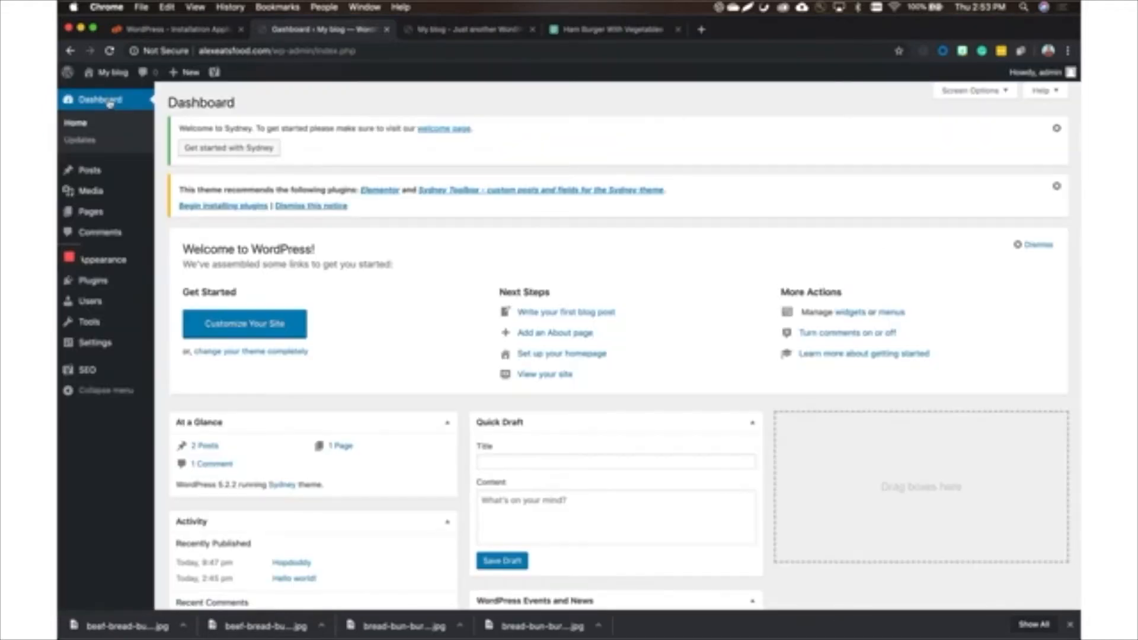
Visit the blog's live homepage, examine how the Hopdoddy and Hello world! posts are displayed, and return to the dashboard.
left_click(115, 76, "super")
left_click(99, 76, "super")
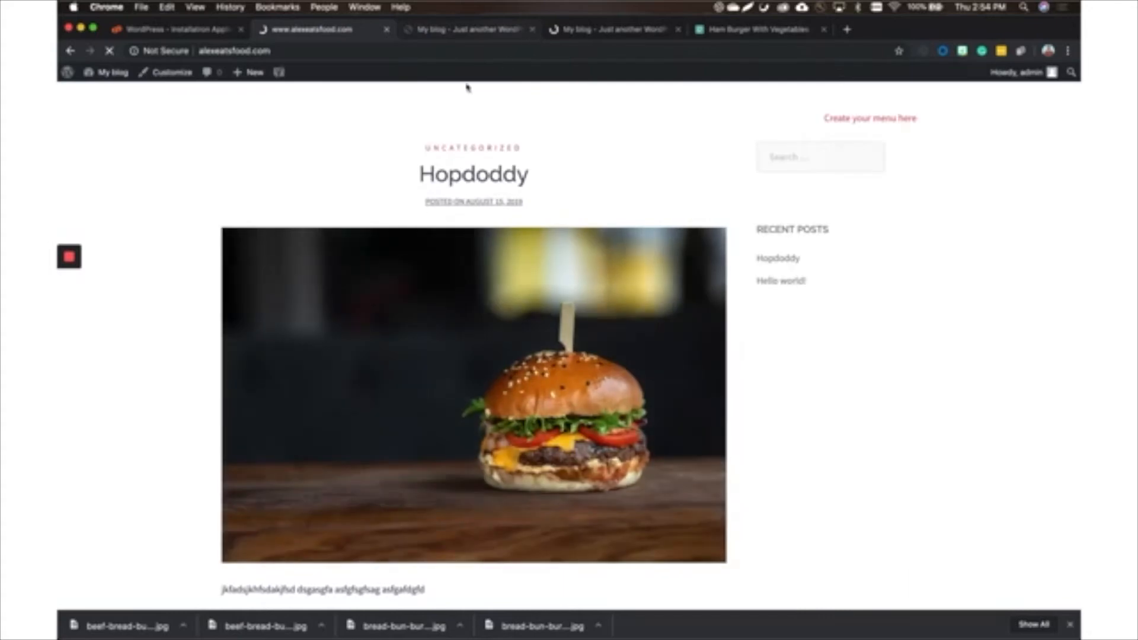
scroll(446, 296, "down", 4)
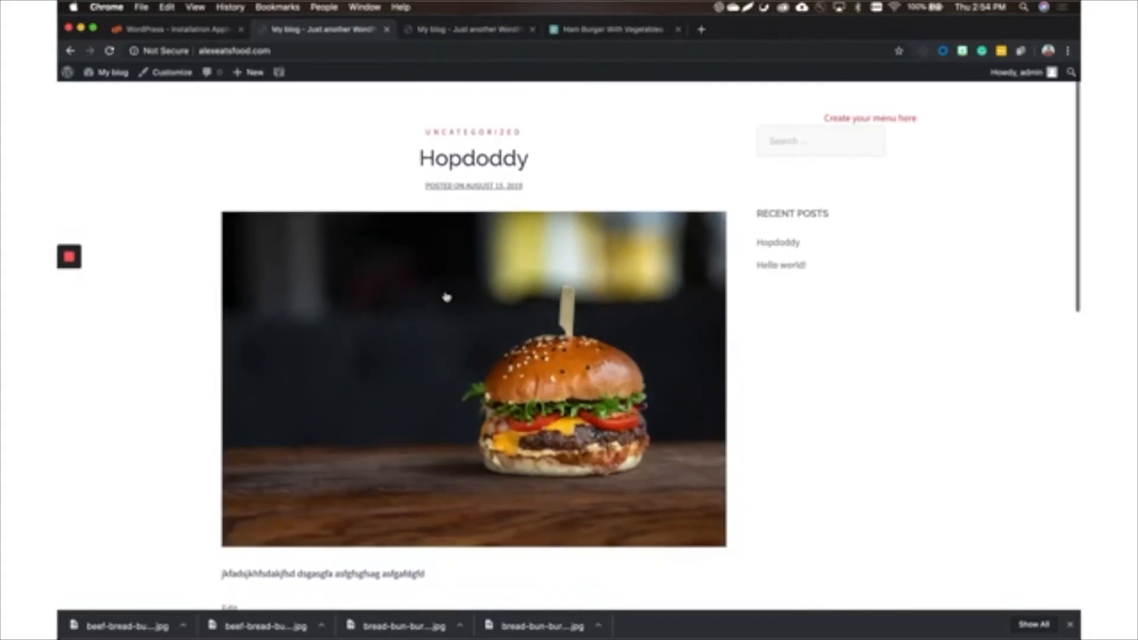
scroll(446, 296, "up", 3)
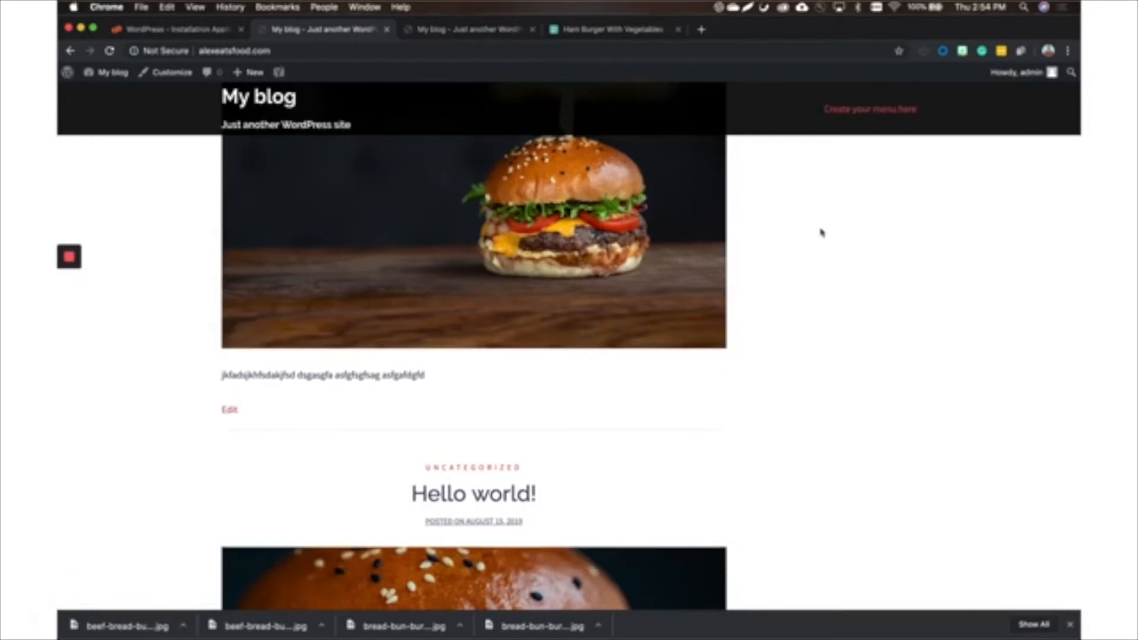
scroll(821, 232, "up", 4)
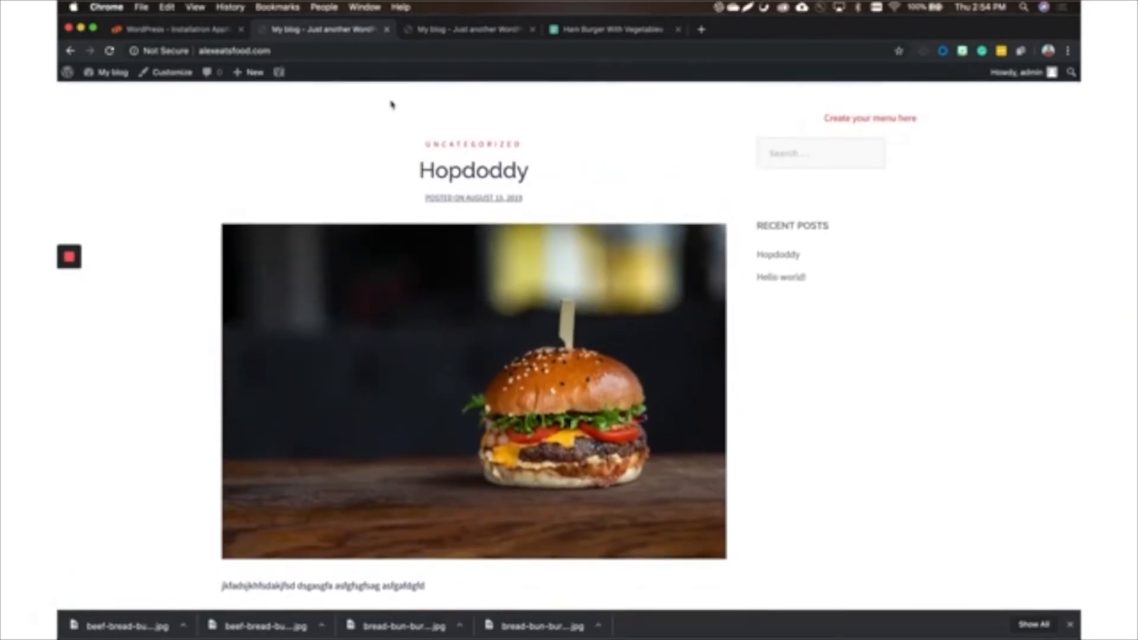
left_click(119, 83)
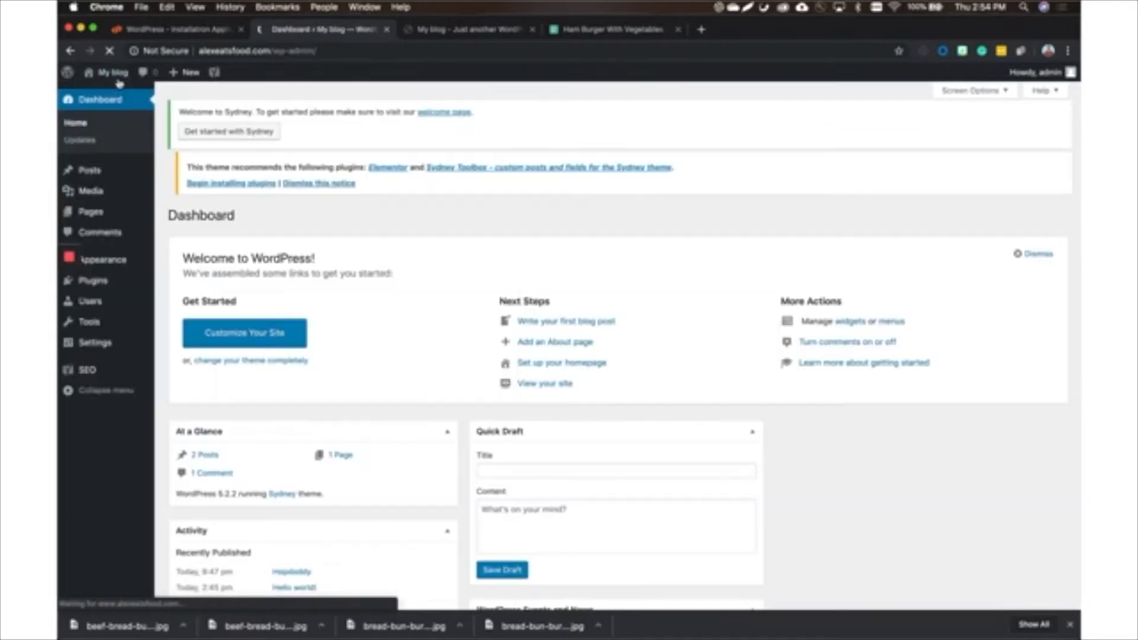
Create the navigation menu Menu 1 without the Sample Page item, assign it to the Primary Menu display location and save it.
mouse_move(130, 263)
left_click(192, 314)
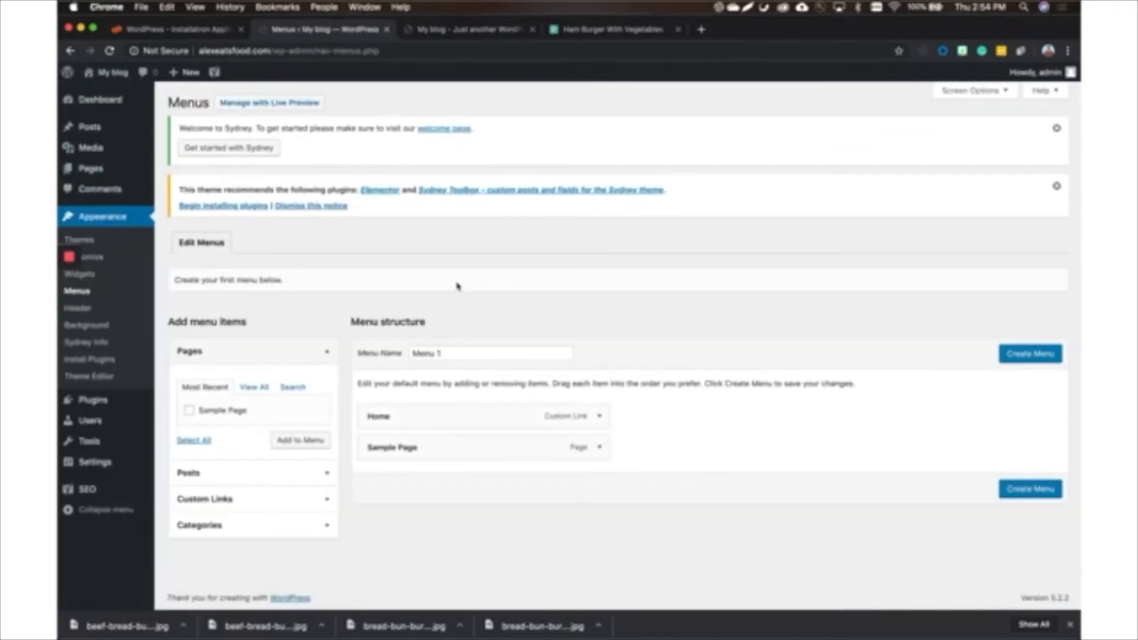
left_click(462, 353)
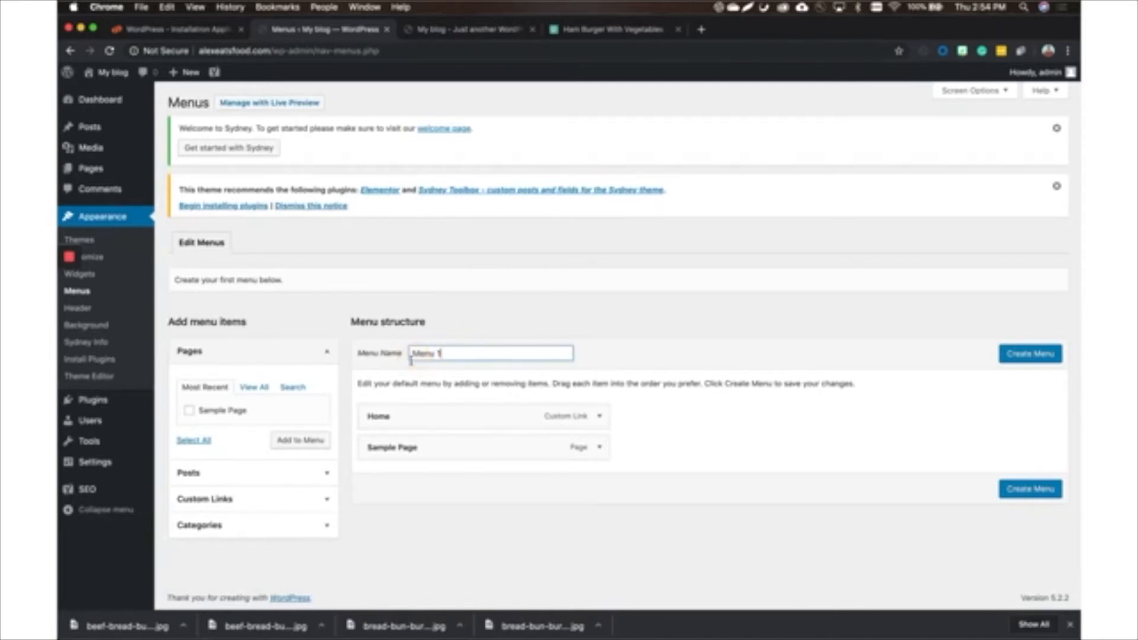
left_click(599, 448)
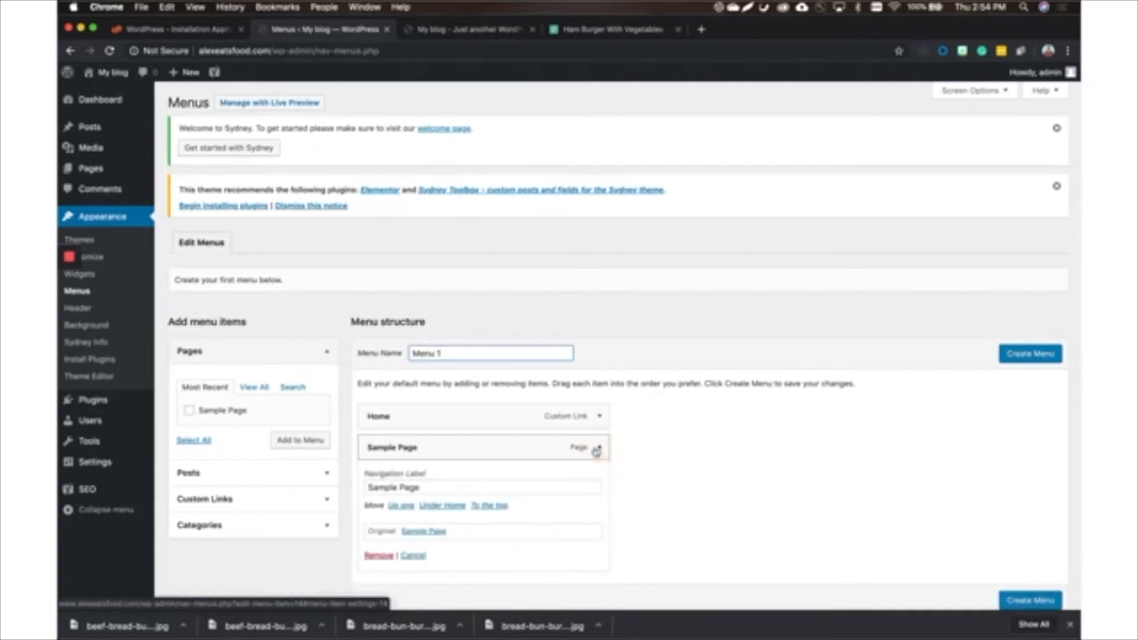
left_click(378, 556)
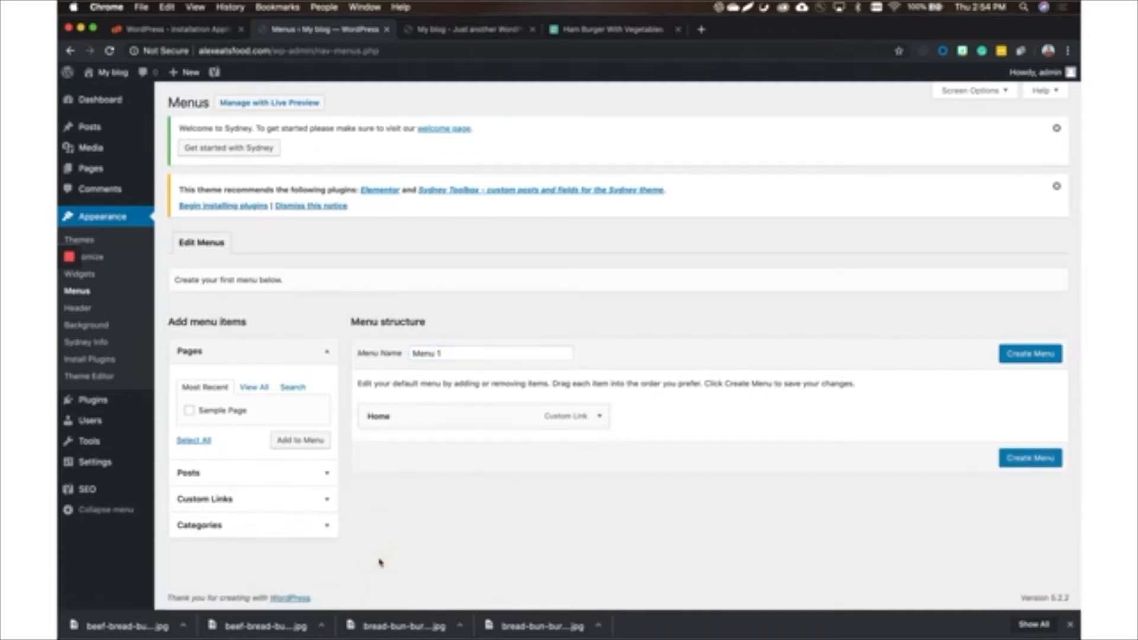
left_click(1024, 354)
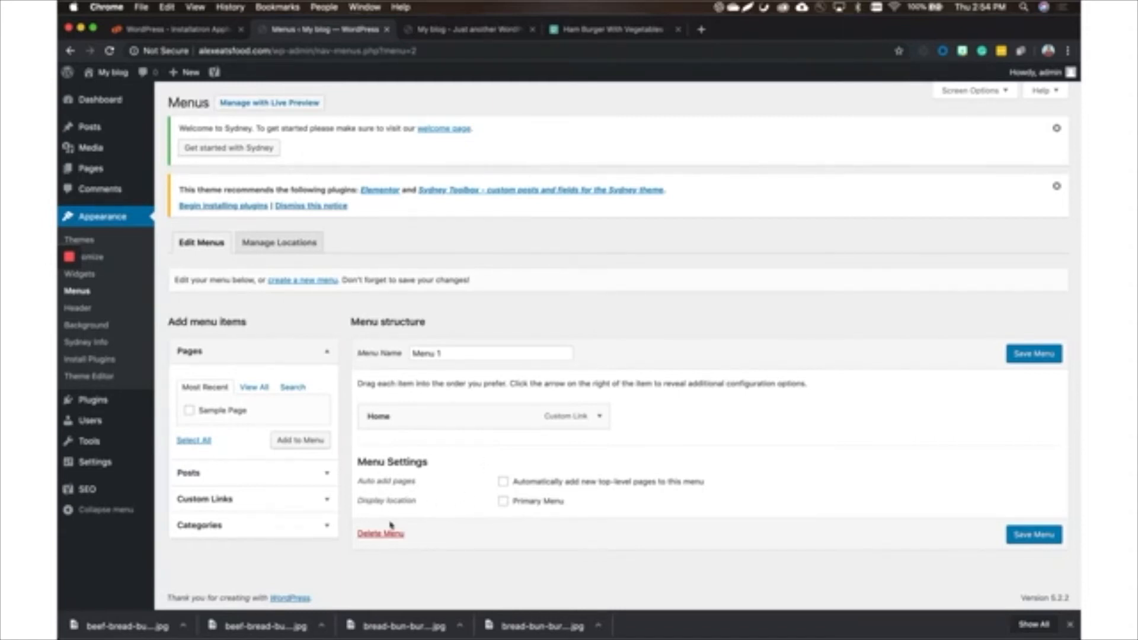
left_click(503, 500)
left_click(1035, 354)
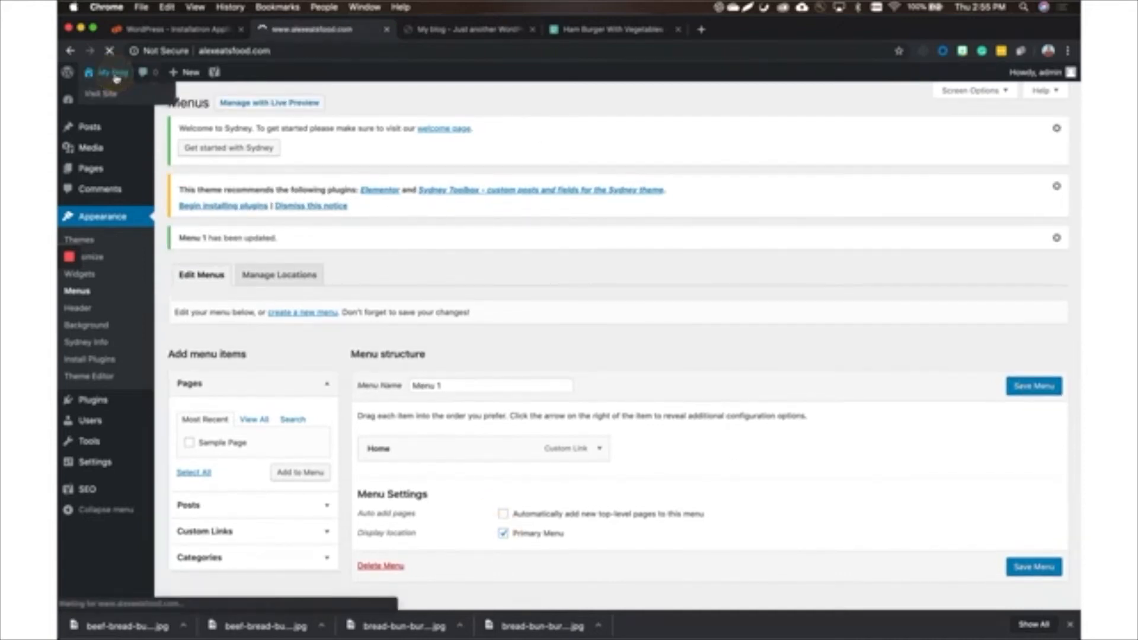
Visit the live homepage and examine the header navigation and how the posts and their category labels are displayed.
left_click(110, 88)
scroll(735, 101, "down", 1)
scroll(734, 101, "down", 4)
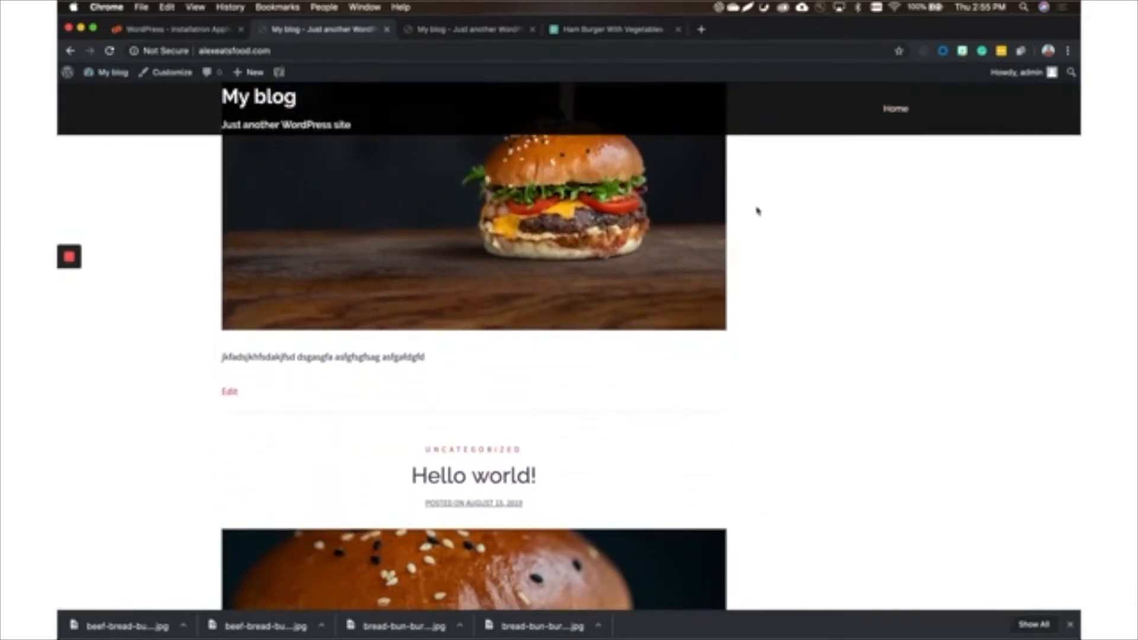
scroll(755, 211, "down", 2)
scroll(755, 210, "up", 5)
scroll(757, 211, "down", 2)
scroll(757, 211, "down", 3)
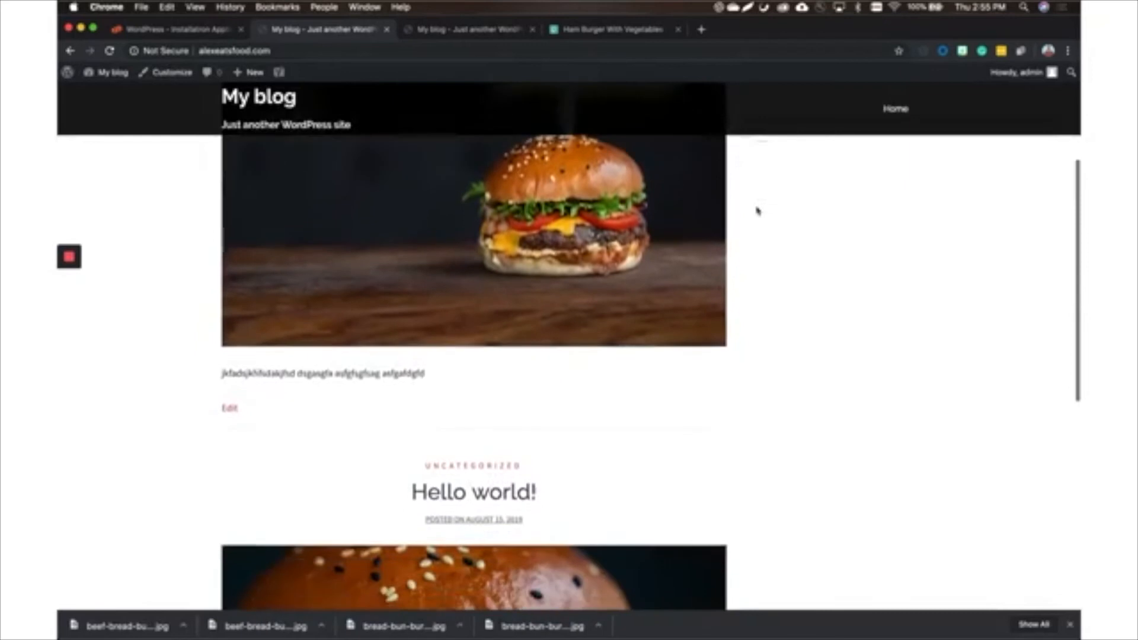
scroll(479, 378, "down", 6)
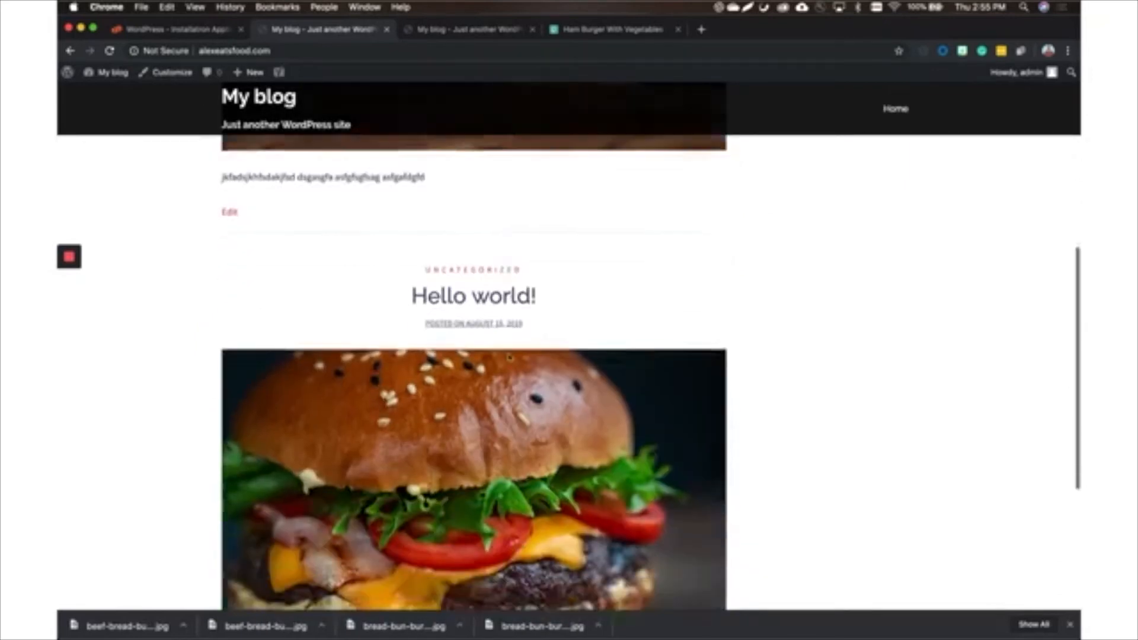
scroll(530, 284, "up", 3)
scroll(530, 284, "down", 5)
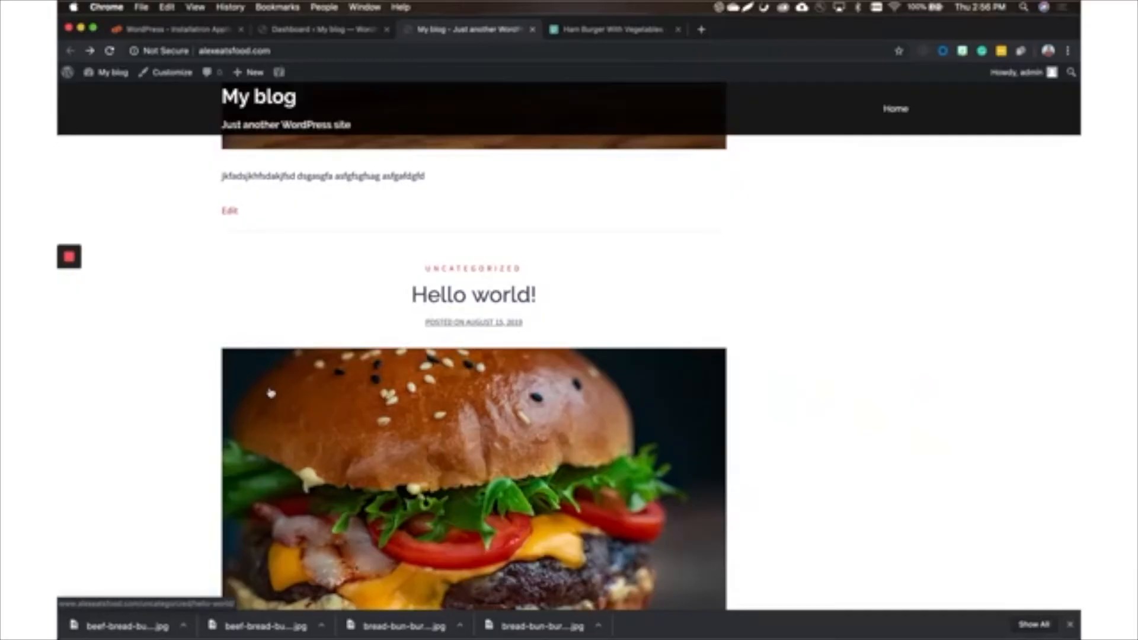
scroll(269, 393, "down", 4)
scroll(270, 392, "up", 3)
scroll(269, 392, "down", 3)
scroll(270, 392, "up", 4)
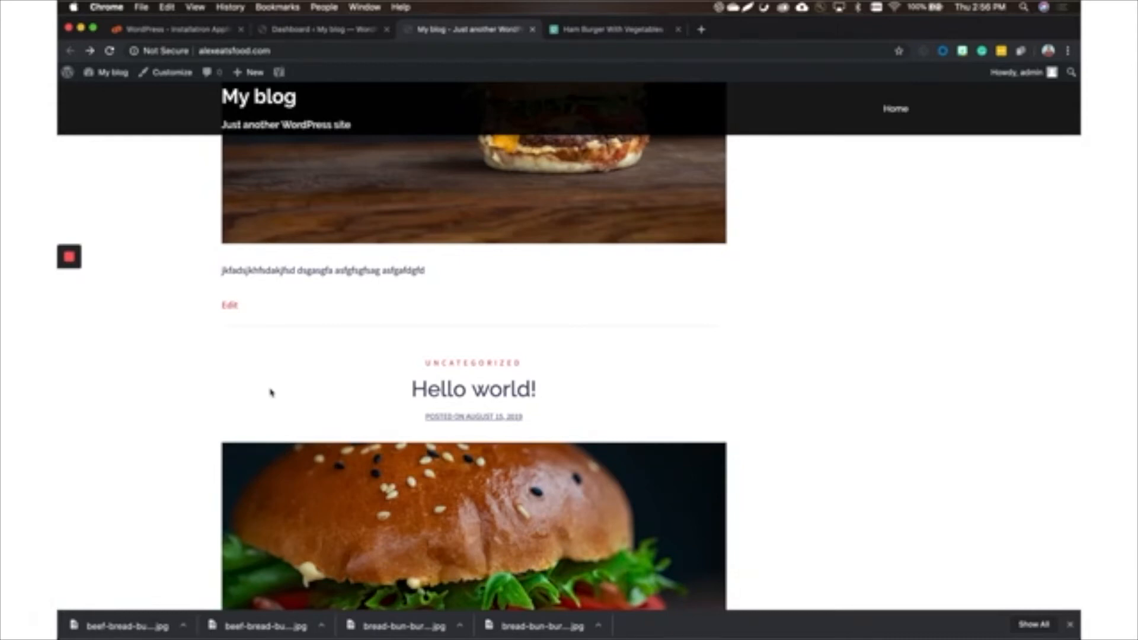
Rename the Uncategorized post category to Burgers and set its slug to burgers.
left_click(319, 29)
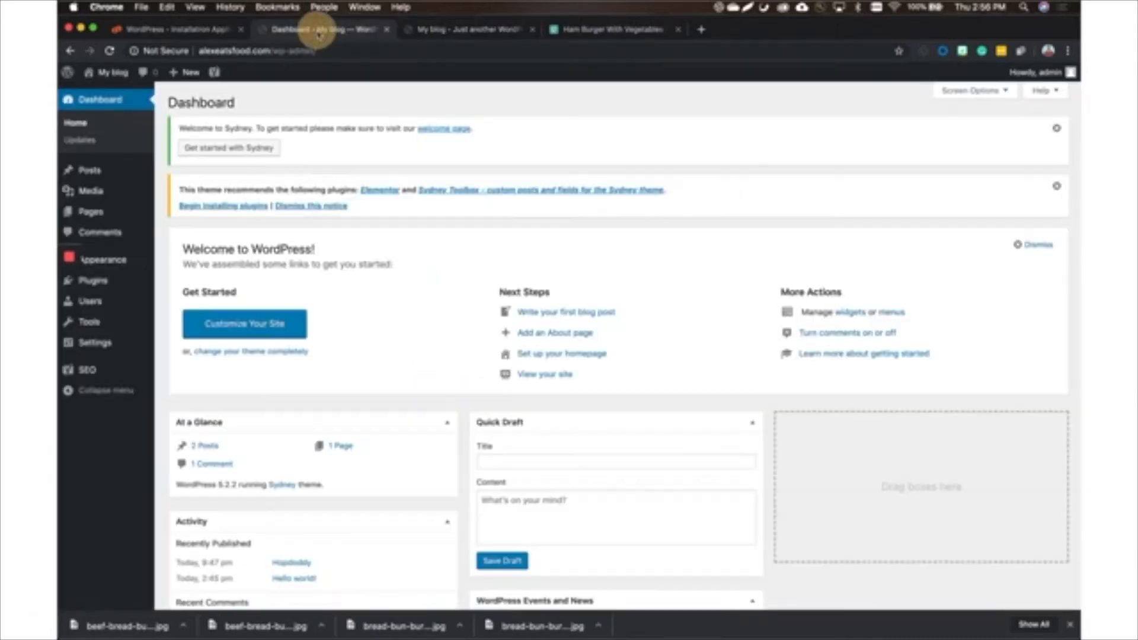
mouse_move(130, 354)
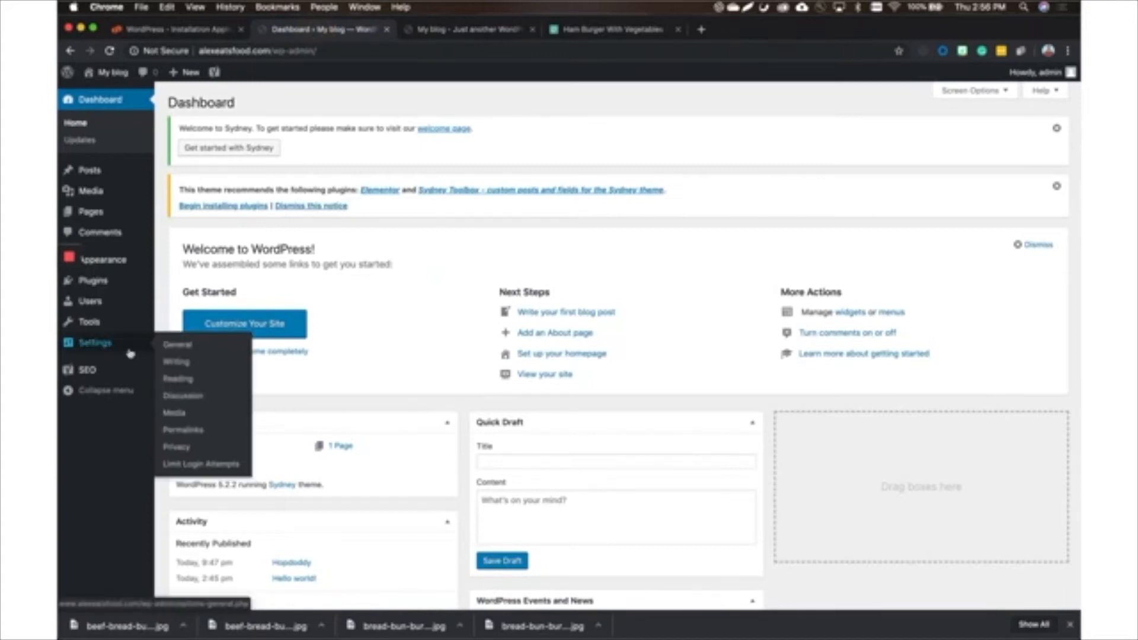
mouse_move(120, 181)
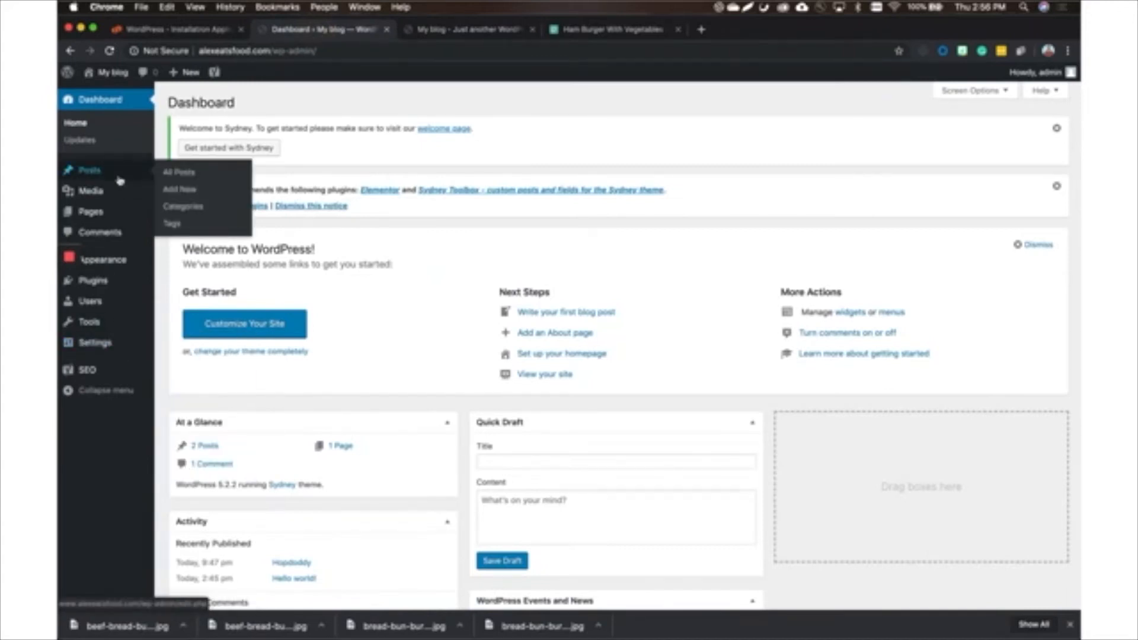
left_click(180, 206)
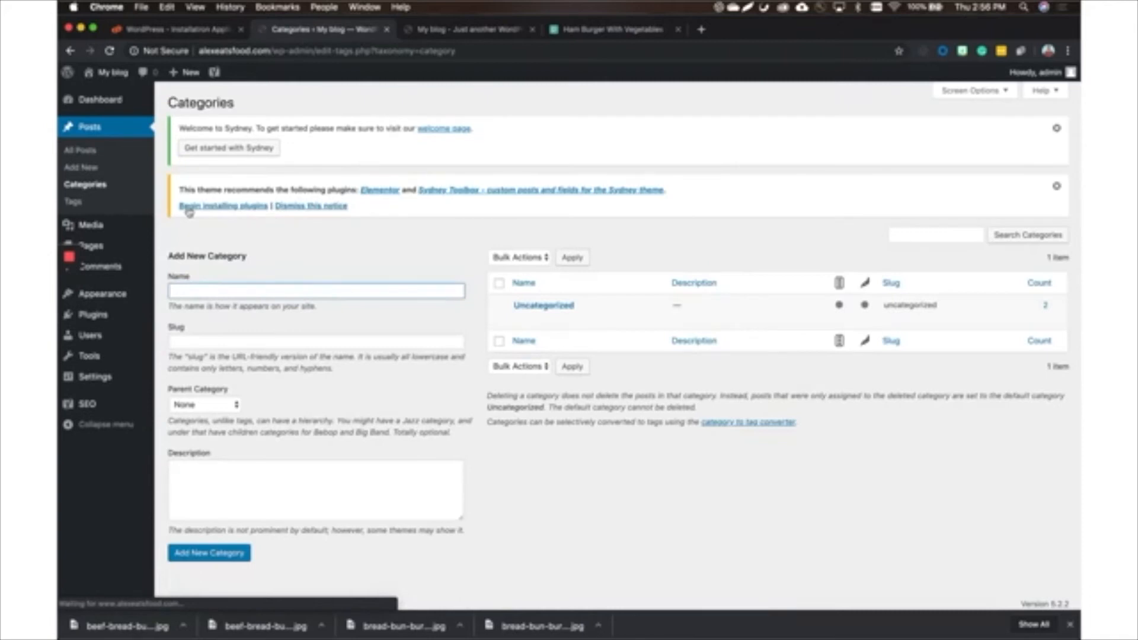
left_click(553, 320)
double_click(552, 323)
type("Burgers")
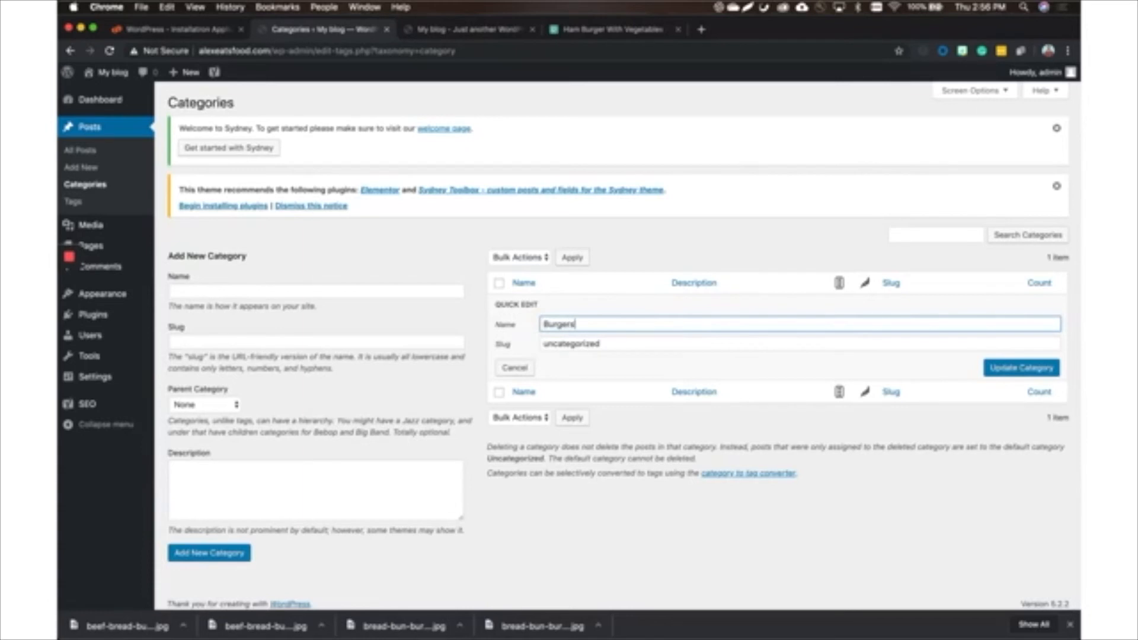
key("Tab")
type("bu")
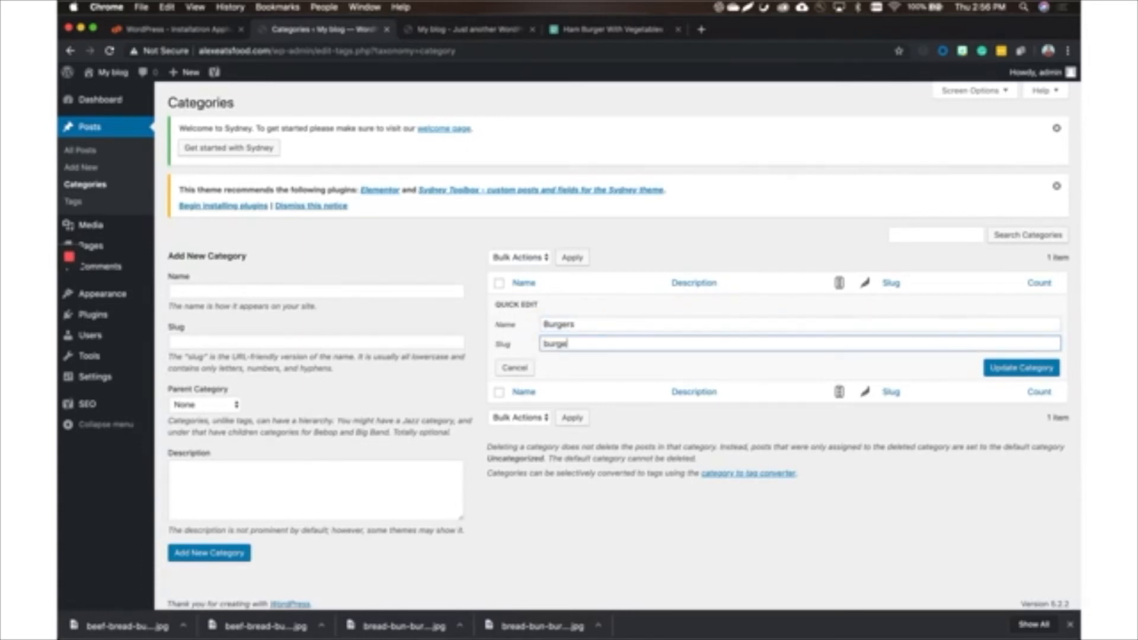
left_click(1025, 372)
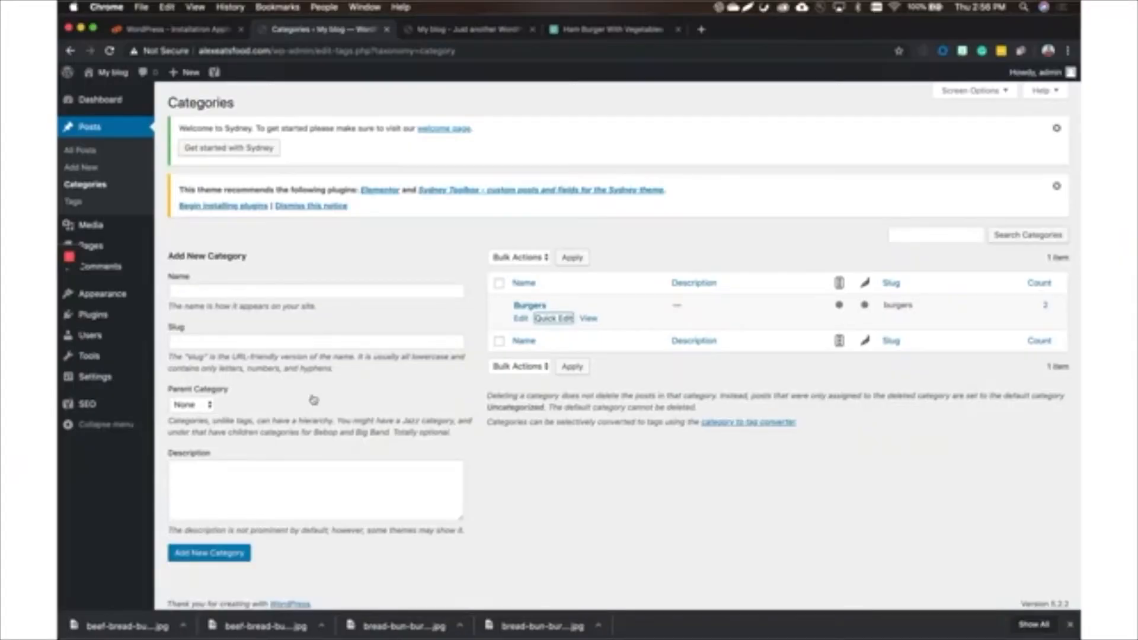
Open the Hopdoddy post for editing and expand the snippet editor in its Yoast SEO section.
left_click(122, 319)
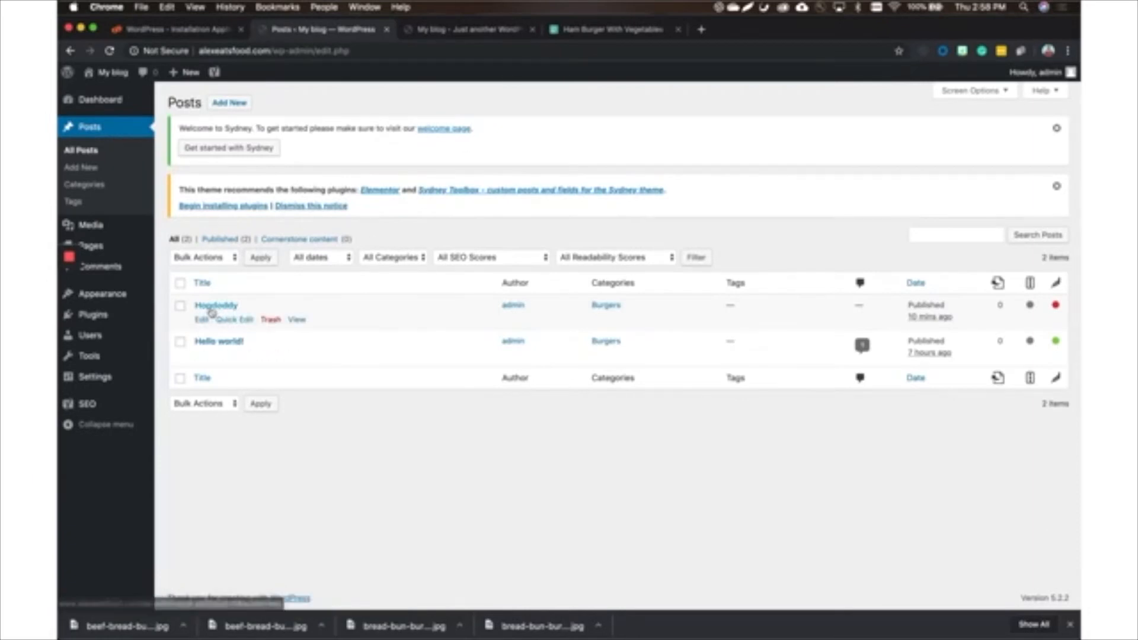
left_click(202, 323)
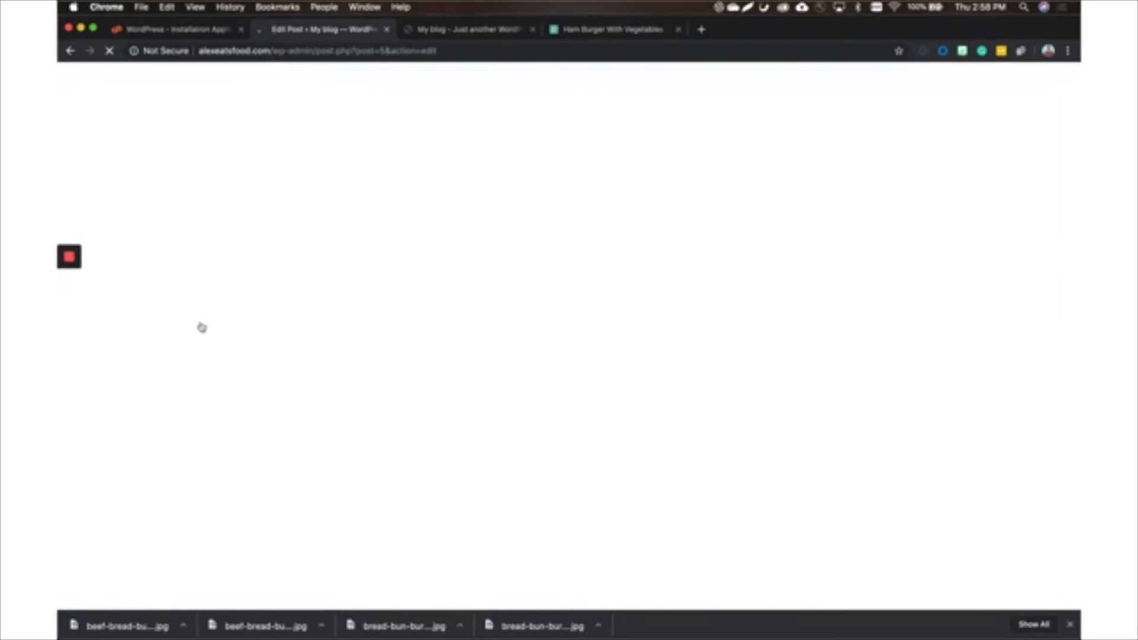
scroll(202, 327, "down", 10)
scroll(201, 327, "up", 6)
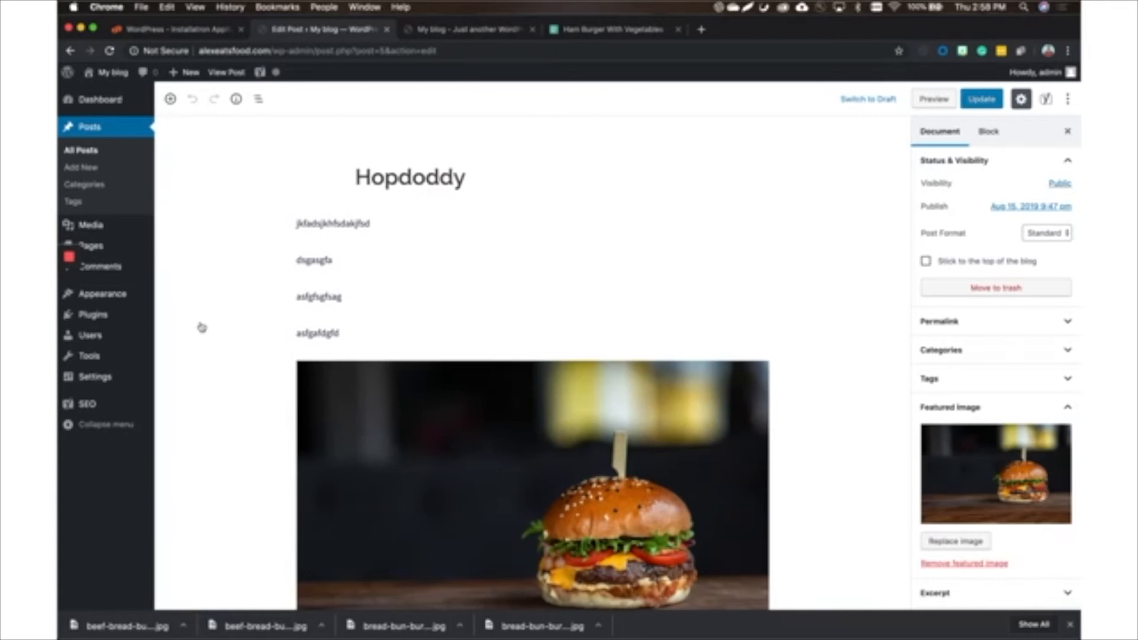
scroll(202, 327, "down", 9)
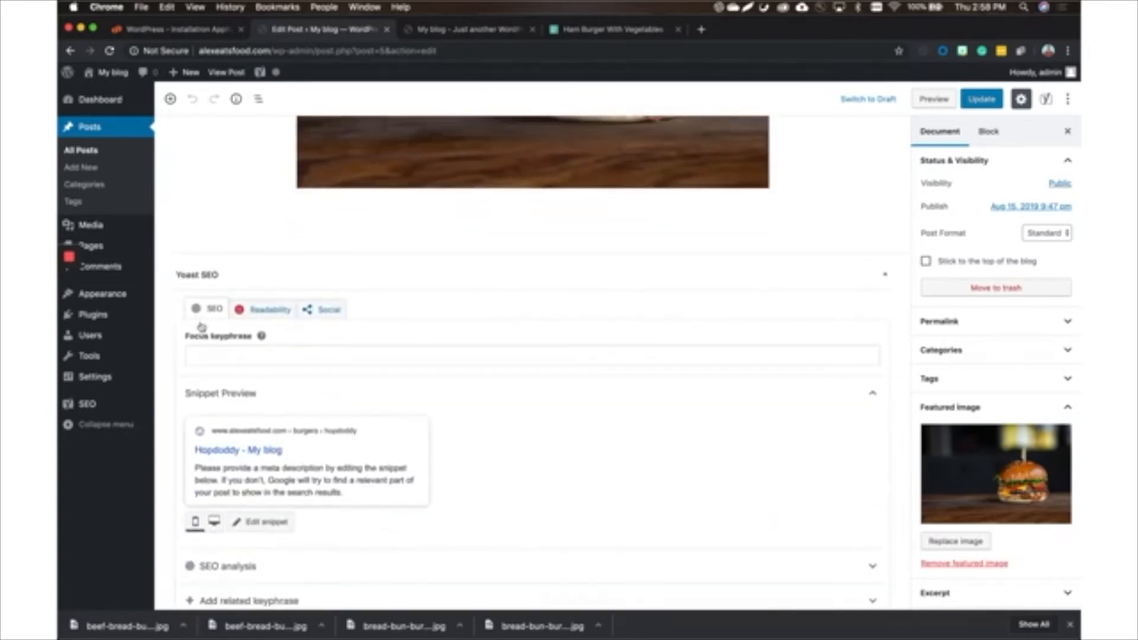
left_click(233, 478)
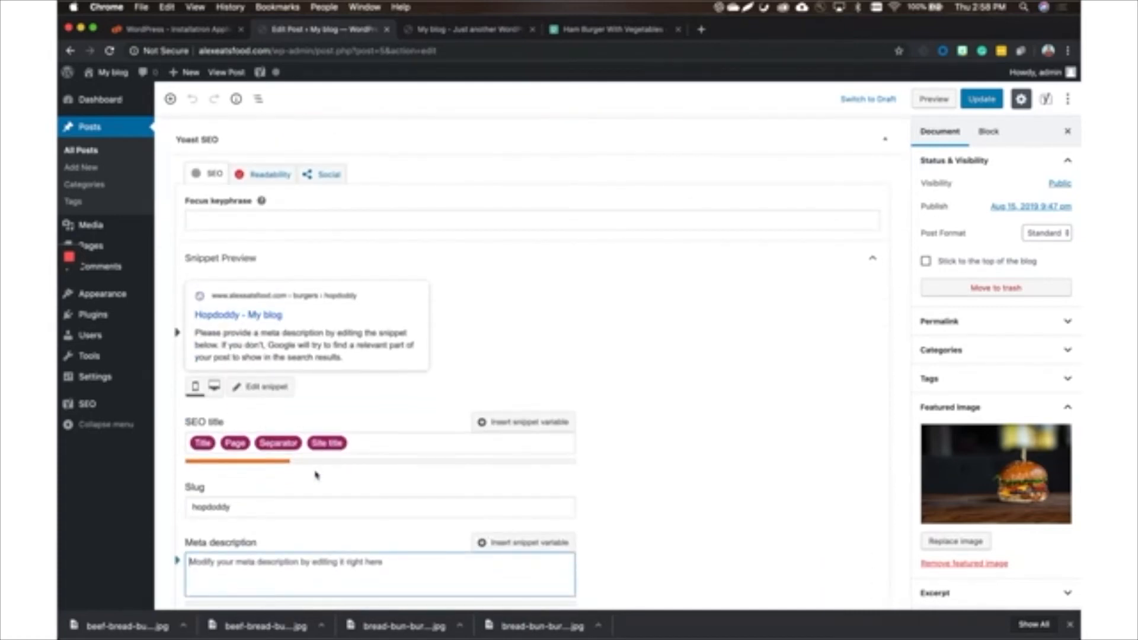
Replace the post's SEO title with "Hopdoddy my favorite burger place review dgfgfgsdf gdsf".
left_click(383, 448)
key("super+a")
key("BackSpace")
type("Hopdoddy my favorite burger pla")
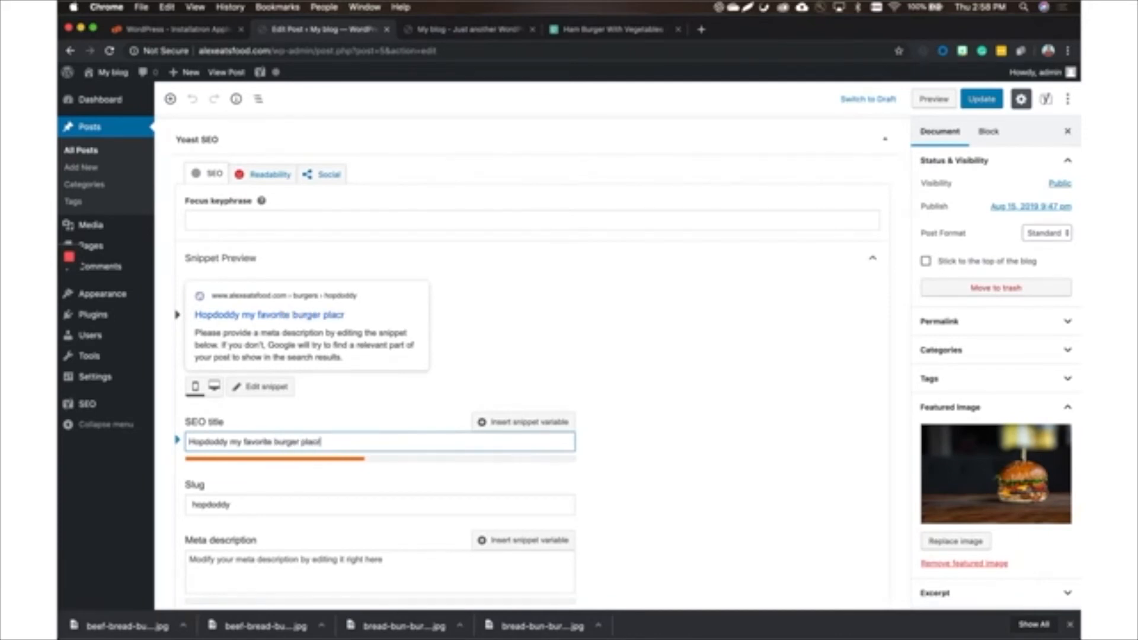
type("ce review")
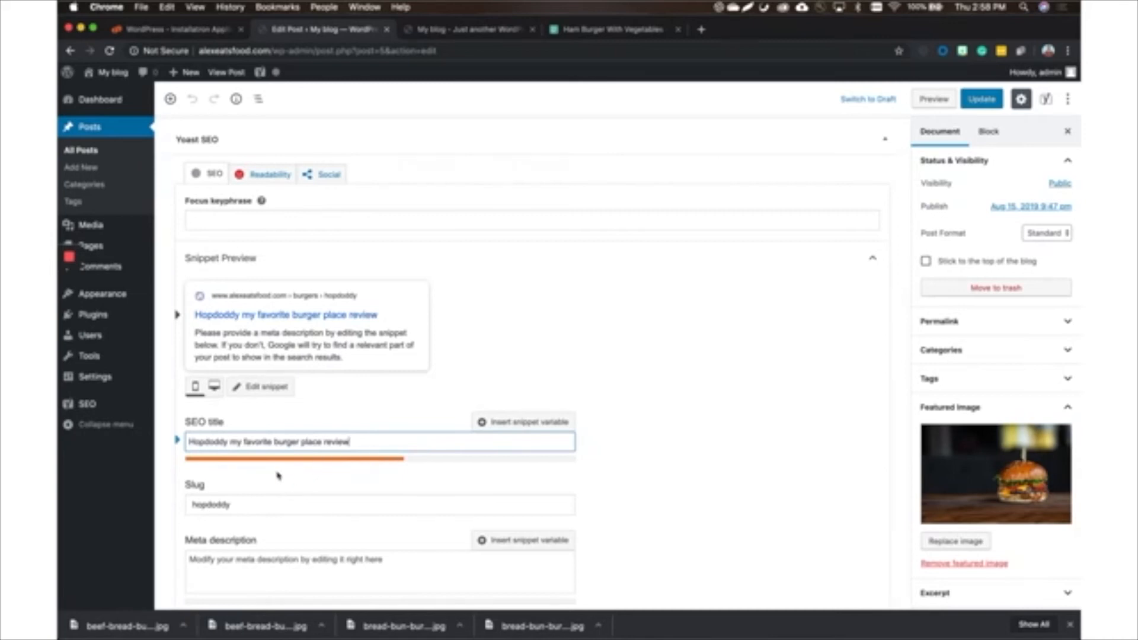
type("dgfgfgsdf gdsf")
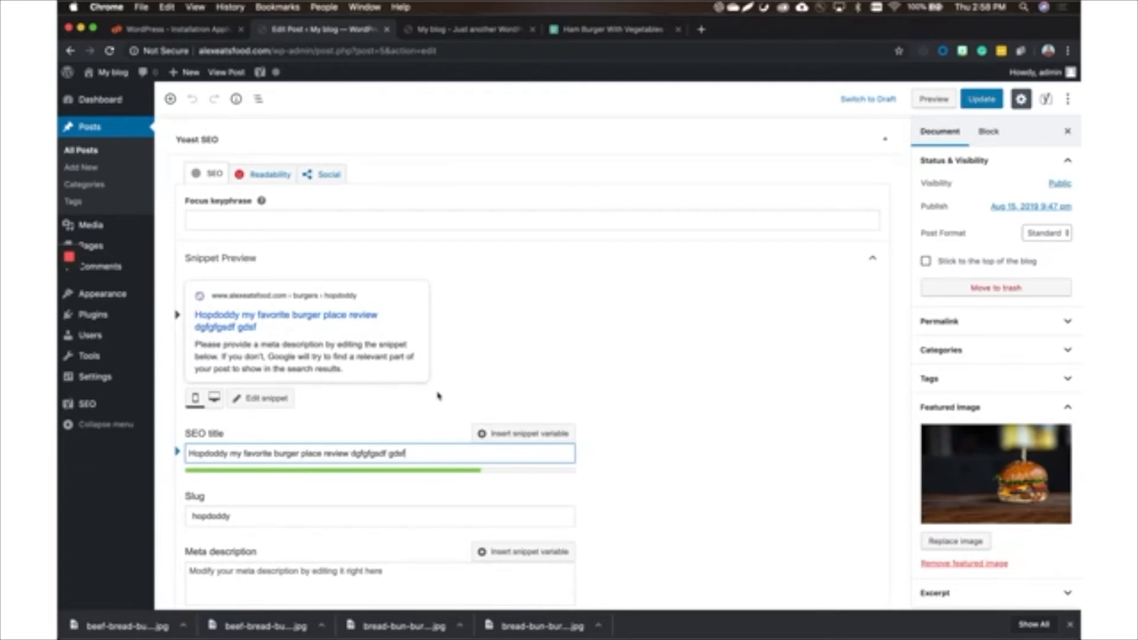
Expand the Hopdoddy post's SEO analysis and review the listed problems, improvements and good results.
scroll(438, 396, "down", 5)
scroll(437, 396, "up", 3)
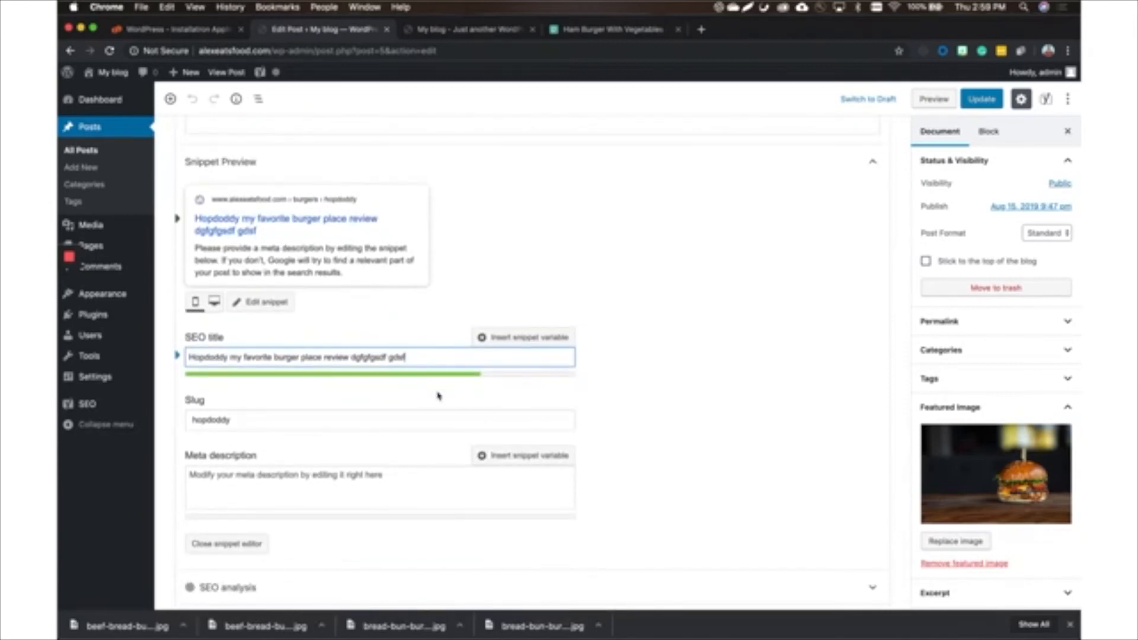
left_click(423, 357)
left_click(311, 501)
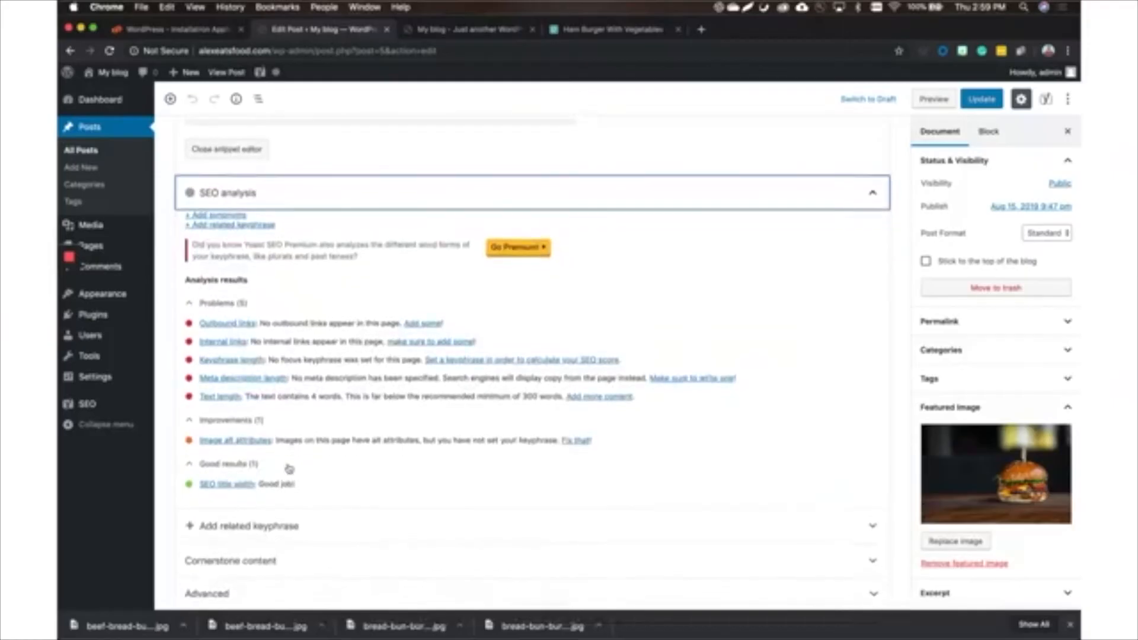
scroll(288, 463, "down", 1)
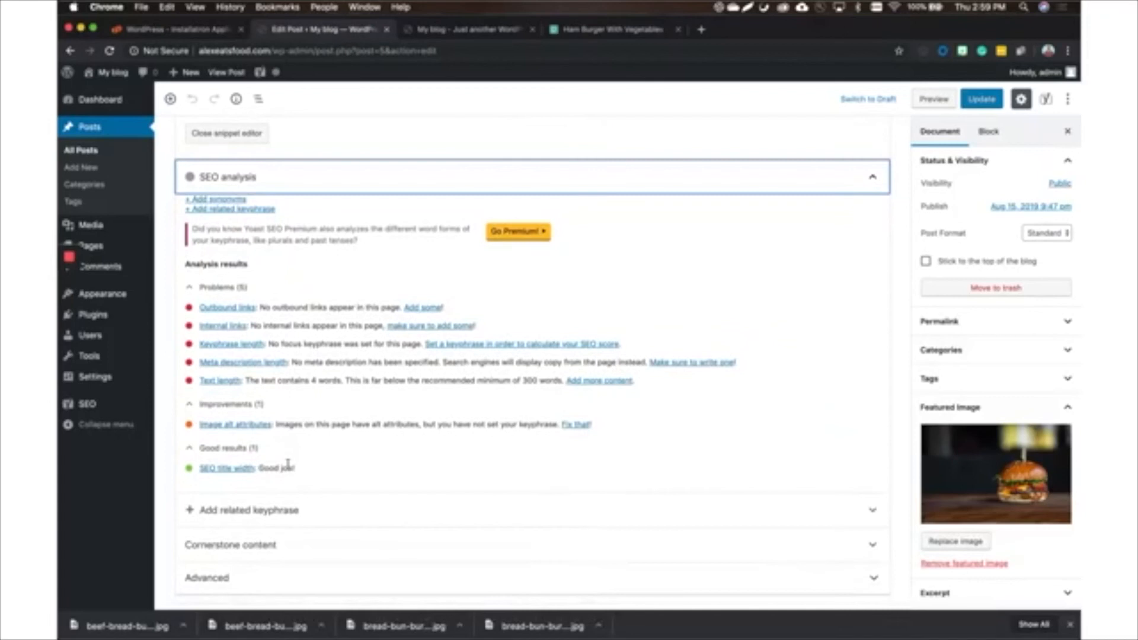